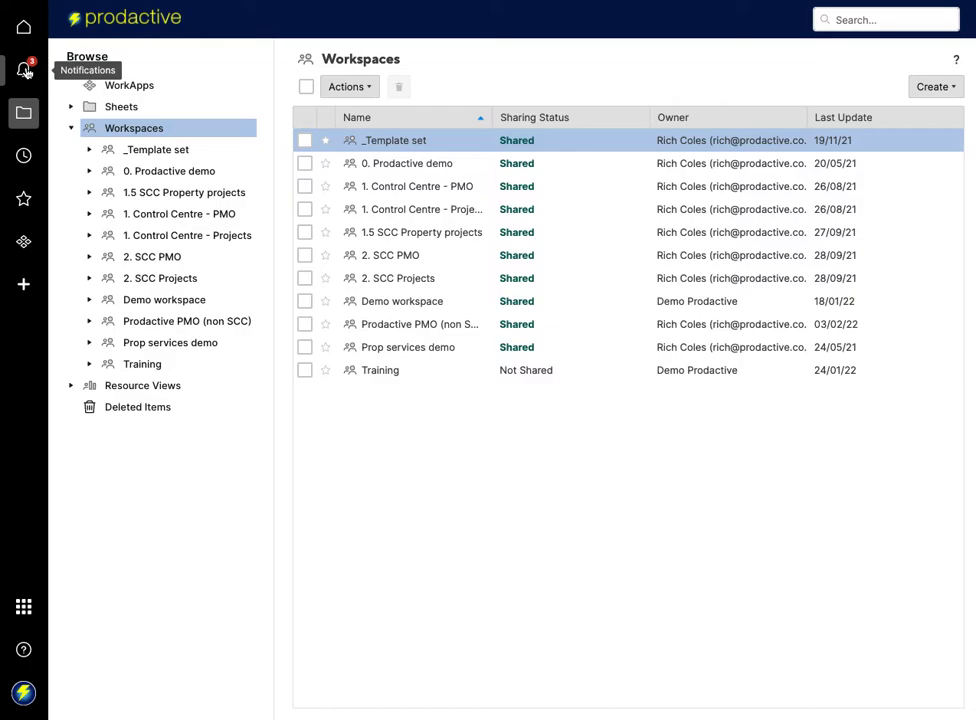
Open the 'Weekly Project summary status update -> Zap' request from the notifications list
click(25, 69)
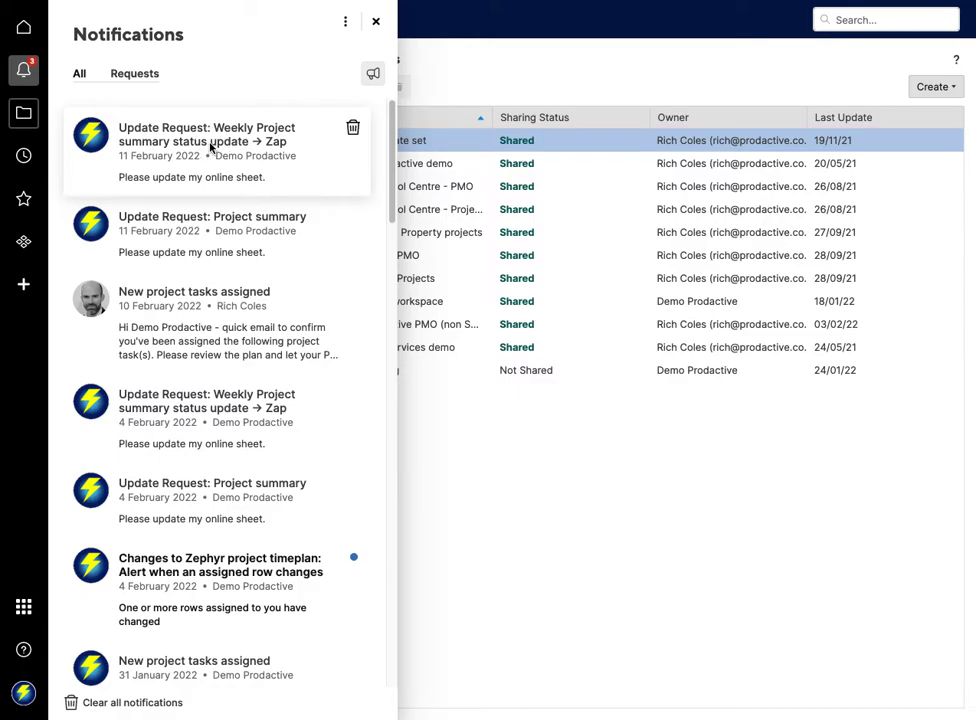
click(211, 147)
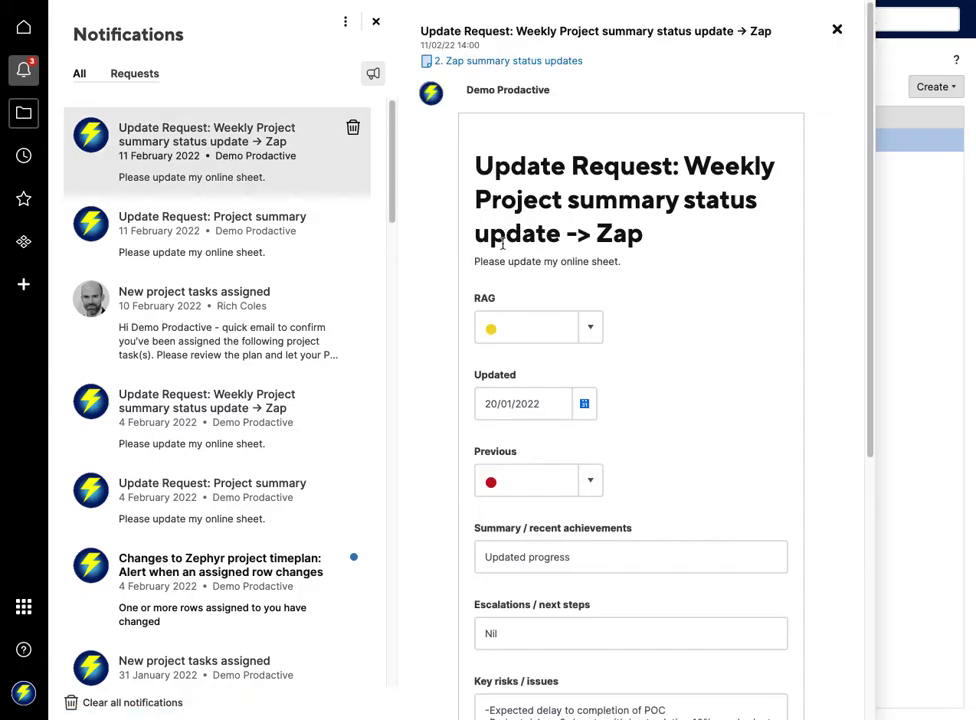
scroll(556, 295, down, 5)
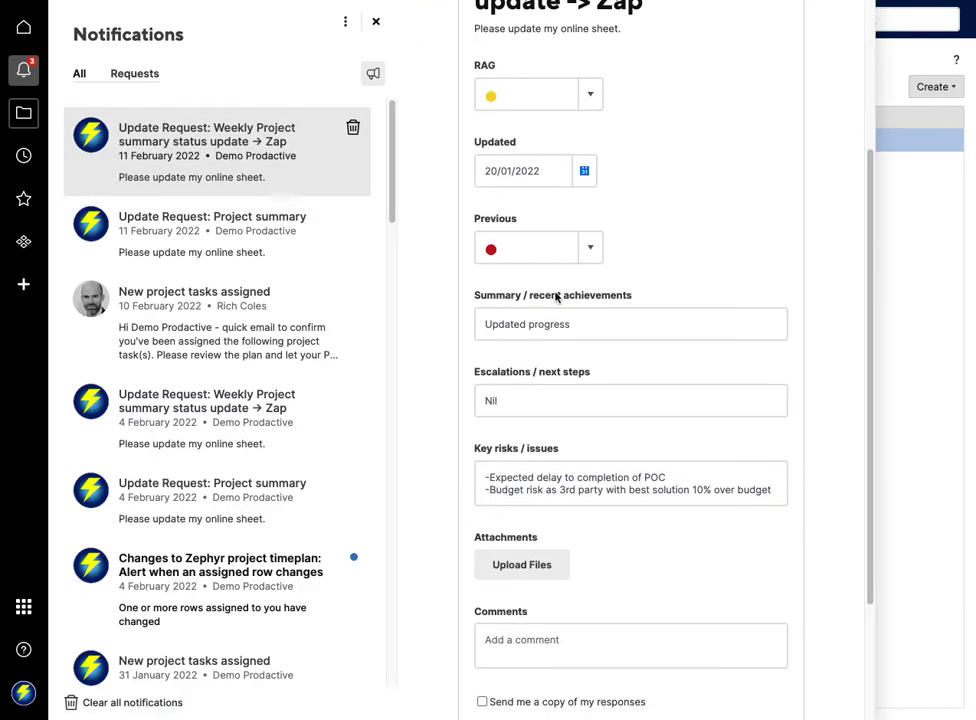
scroll(556, 295, up, 5)
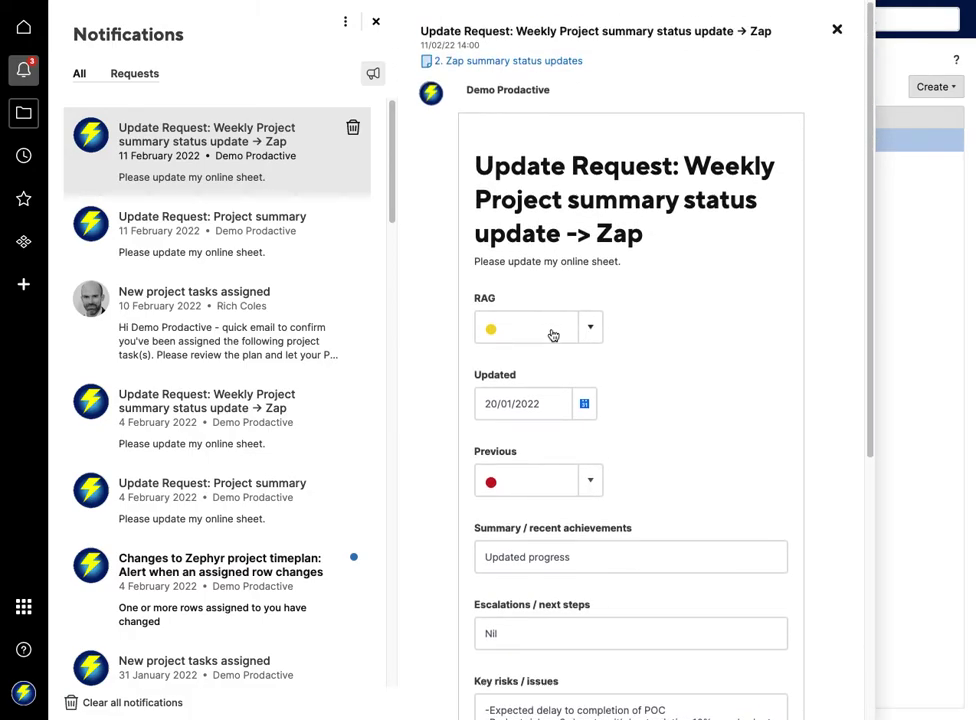
Check the RAG choices and Updated calendar, leaving RAG Yellow and the date unchanged
click(553, 335)
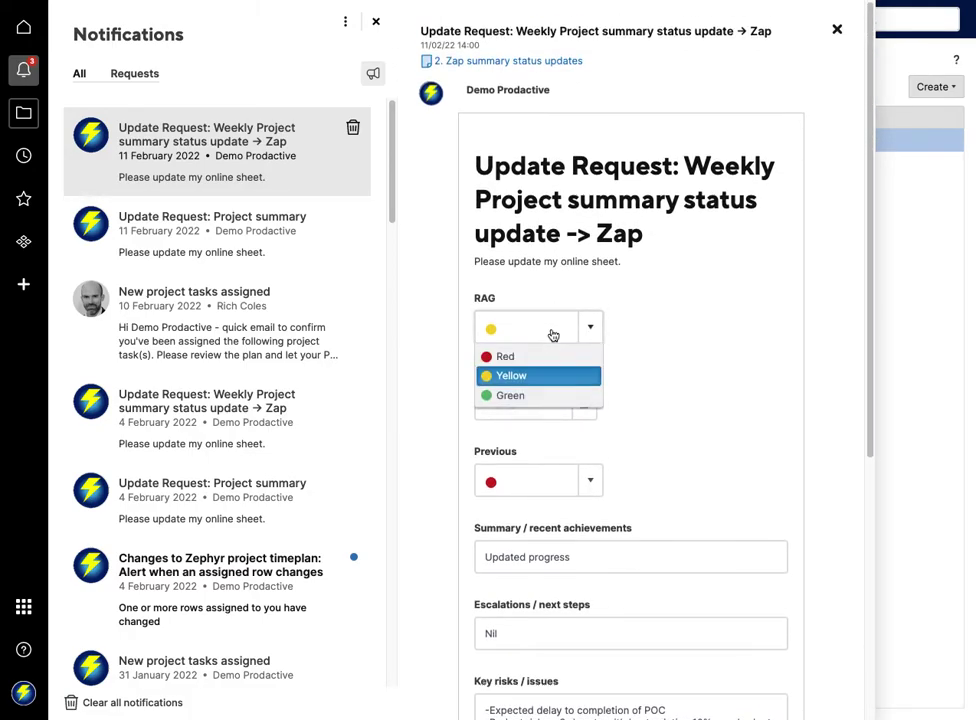
click(652, 375)
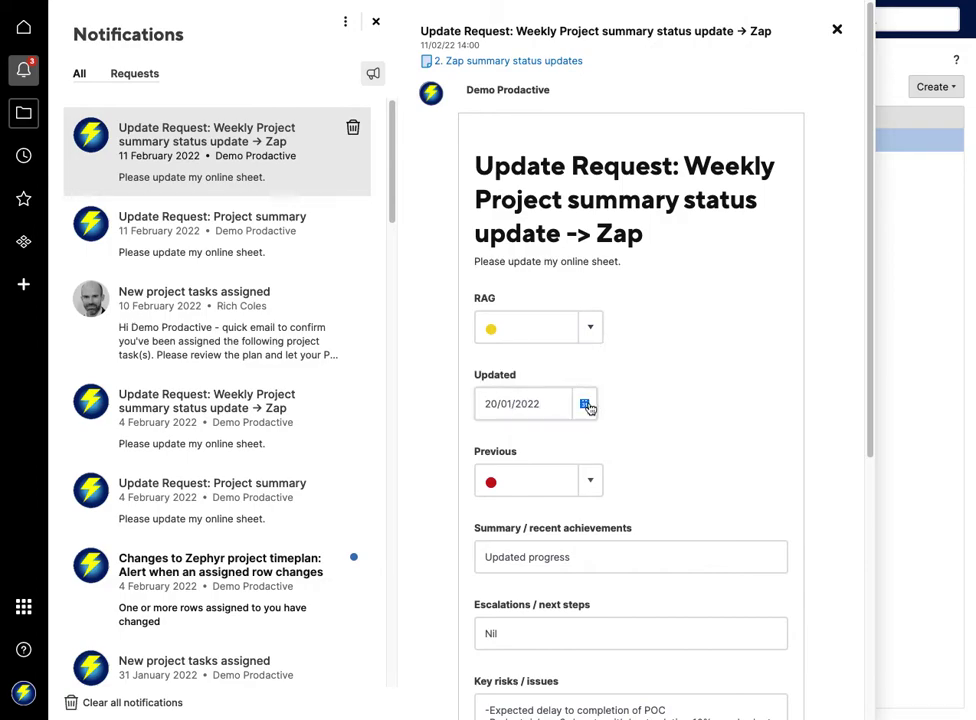
click(585, 404)
click(704, 400)
scroll(712, 385, down, 3)
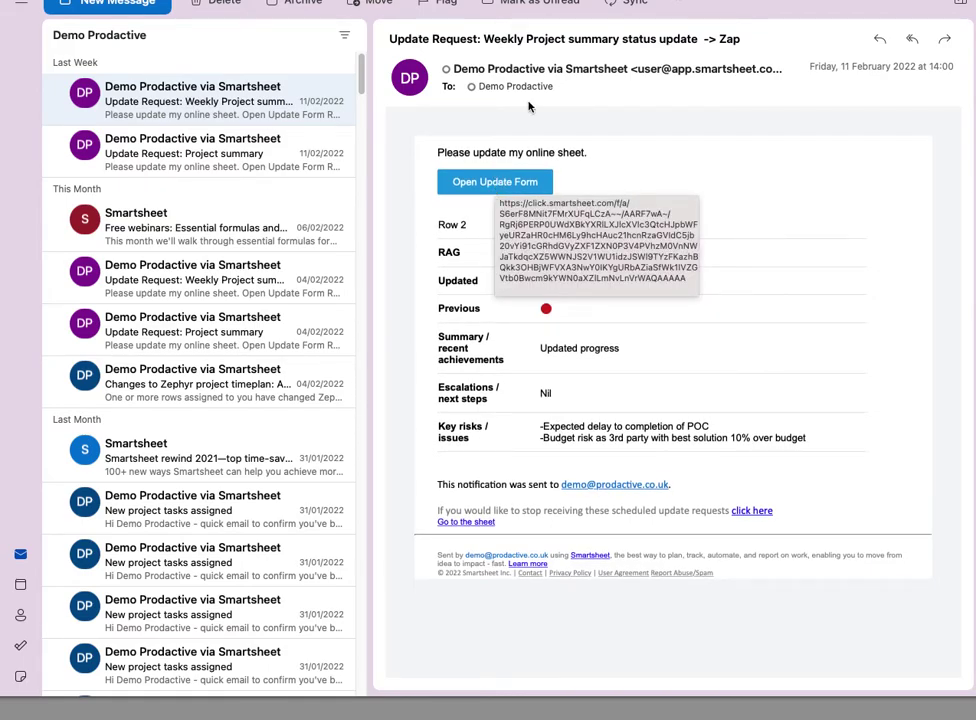
Launch the update form from the Smartsheet request email via Open Update Form
click(513, 190)
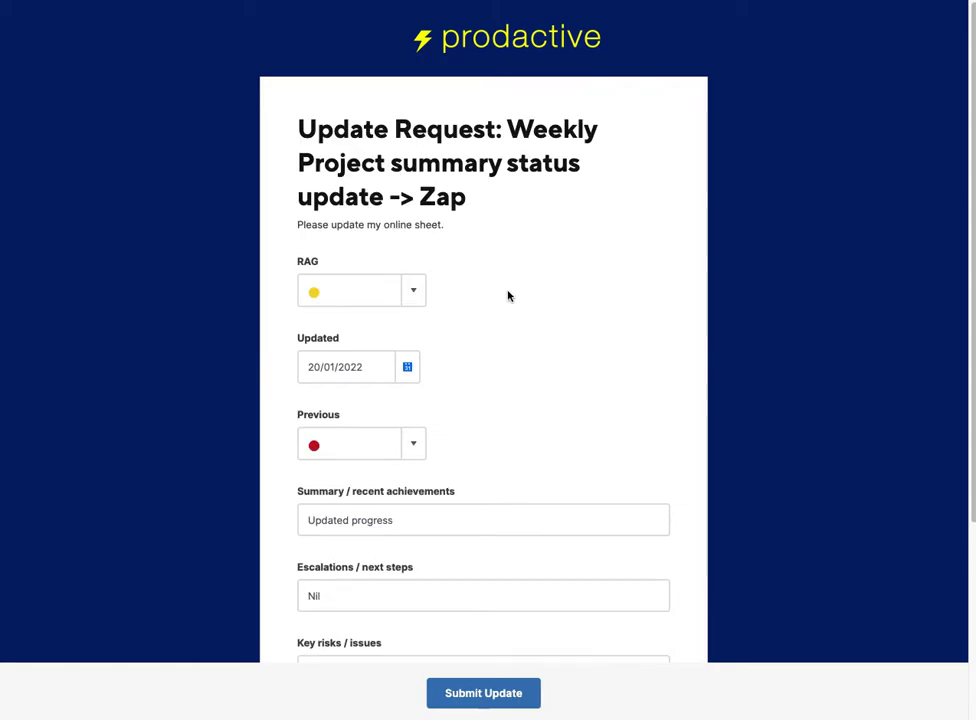
Set RAG to Green, Previous to Yellow and Updated to 16/02/2022
click(415, 300)
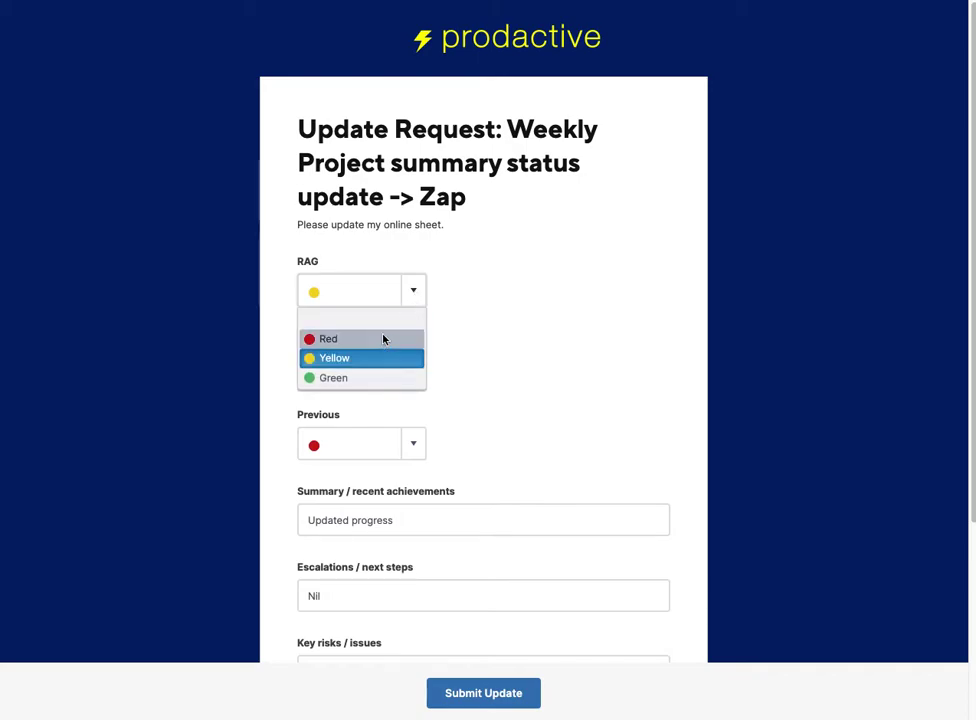
click(356, 377)
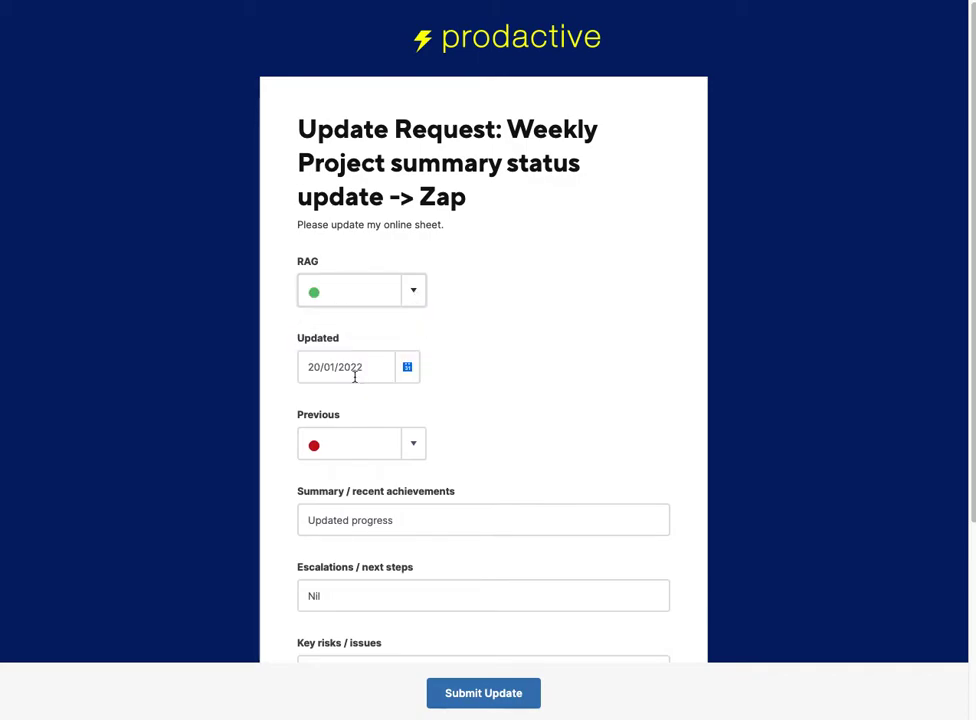
click(416, 445)
click(368, 510)
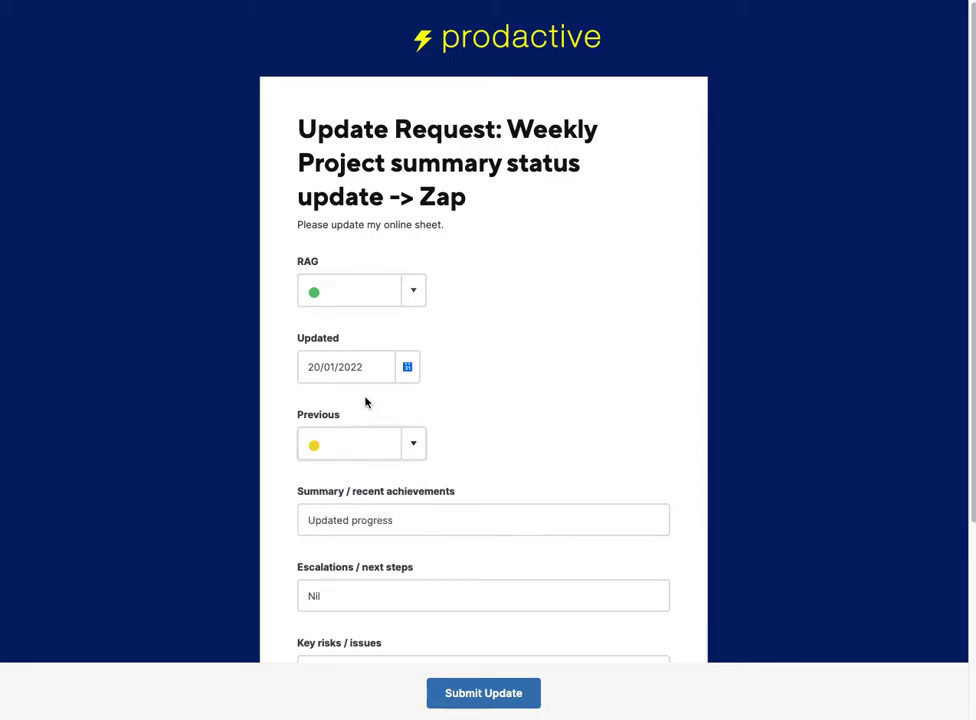
click(409, 372)
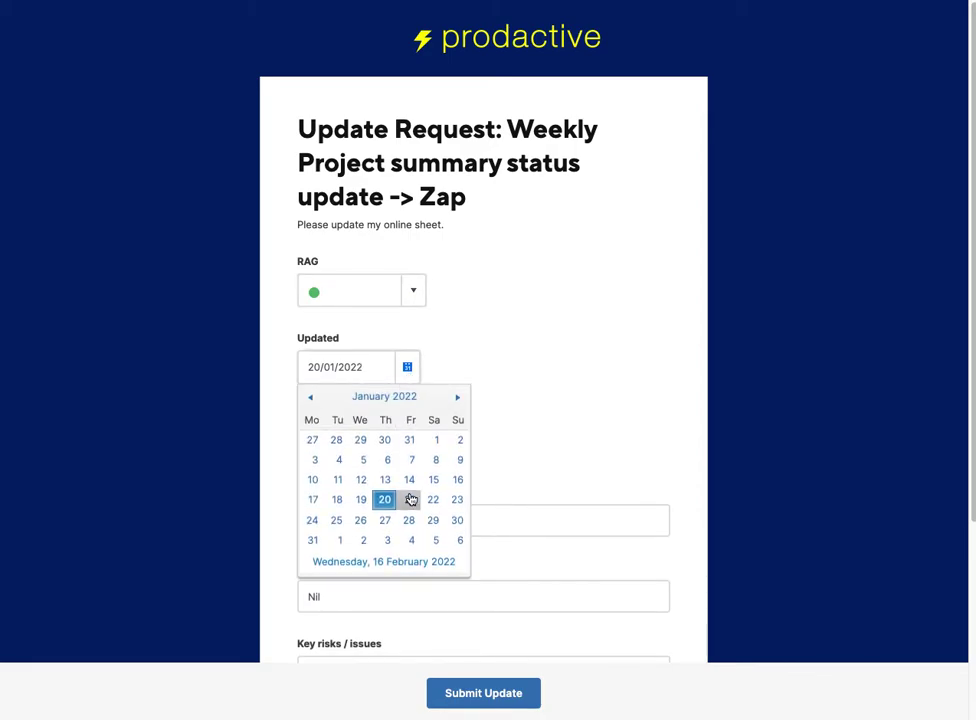
click(370, 562)
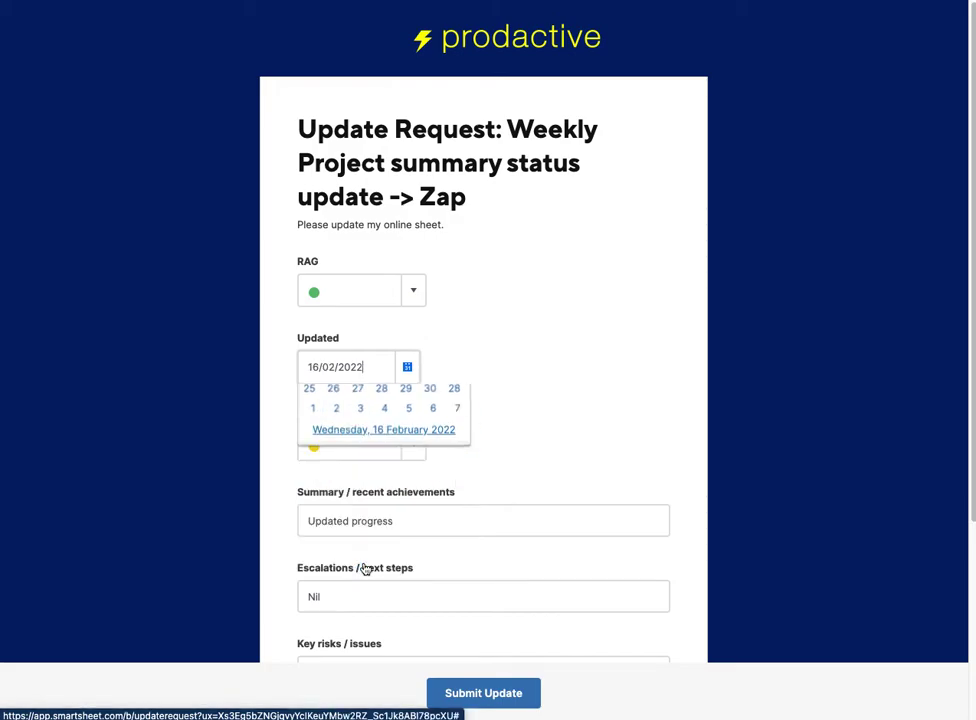
Replace the summary with 'Back on track - all good' and escalations with 'Key stakeholder meeting next week to sign off'
click(403, 517)
triple_click(403, 517)
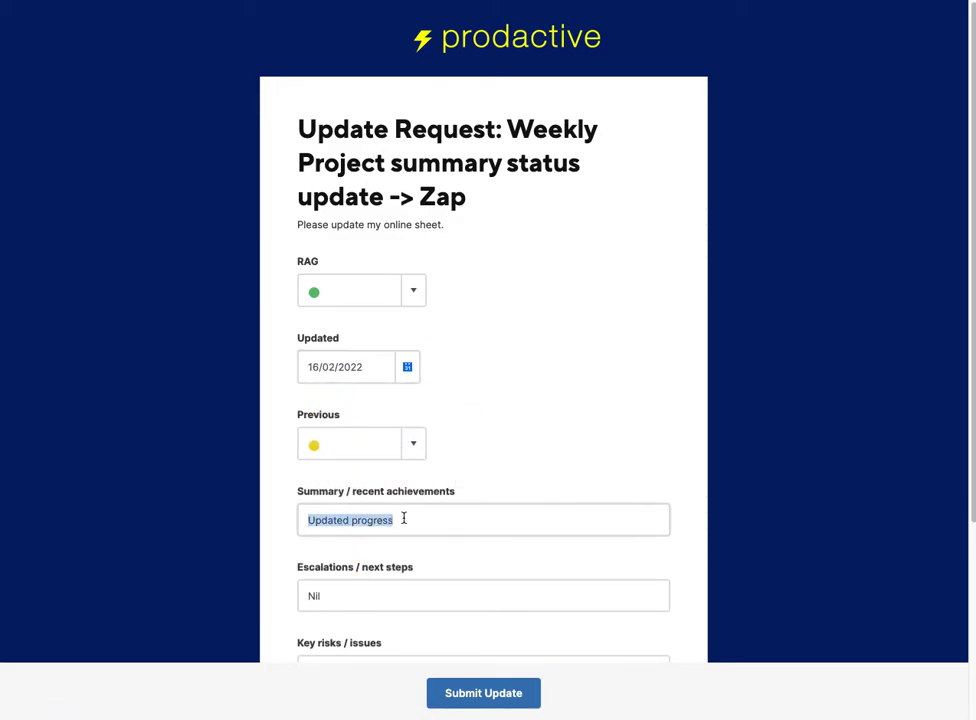
text(Back on tr)
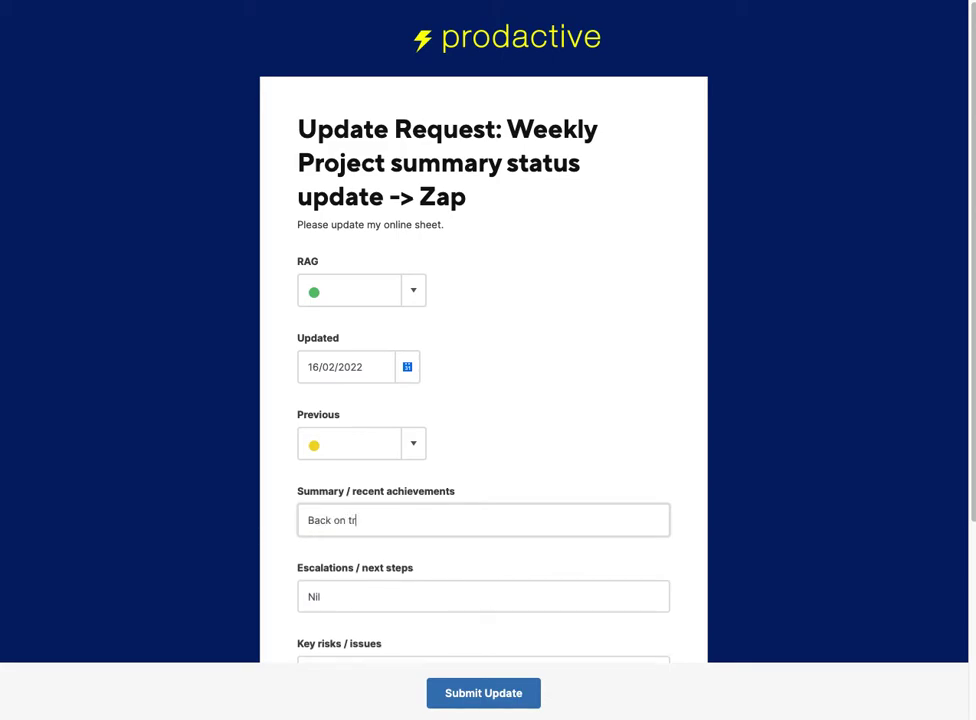
text(ack - all good)
scroll(331, 571, down, 1)
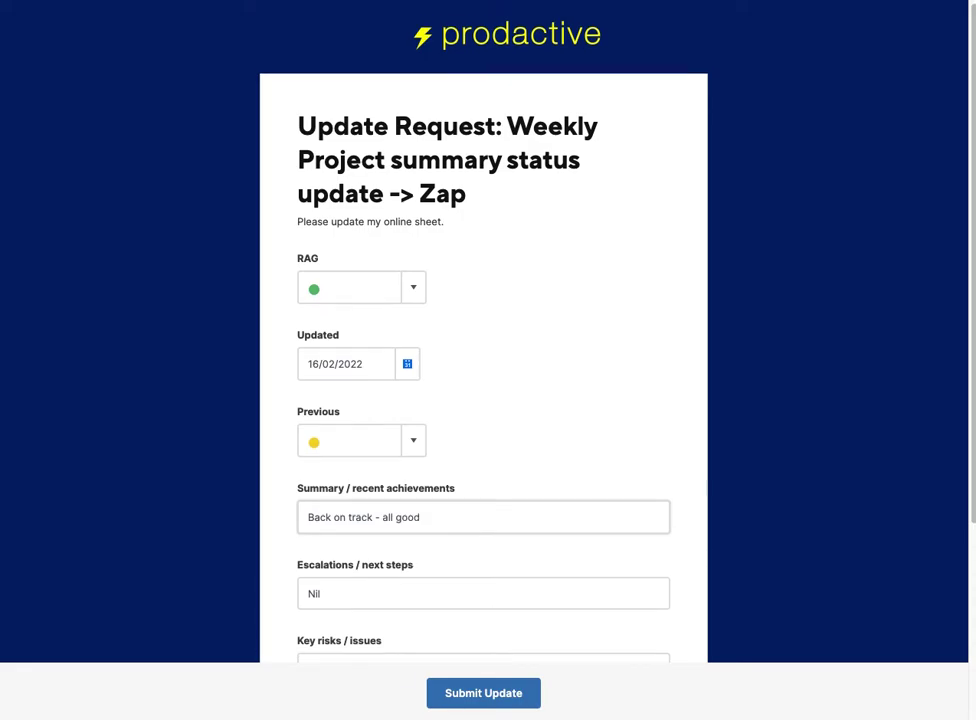
double_click(338, 541)
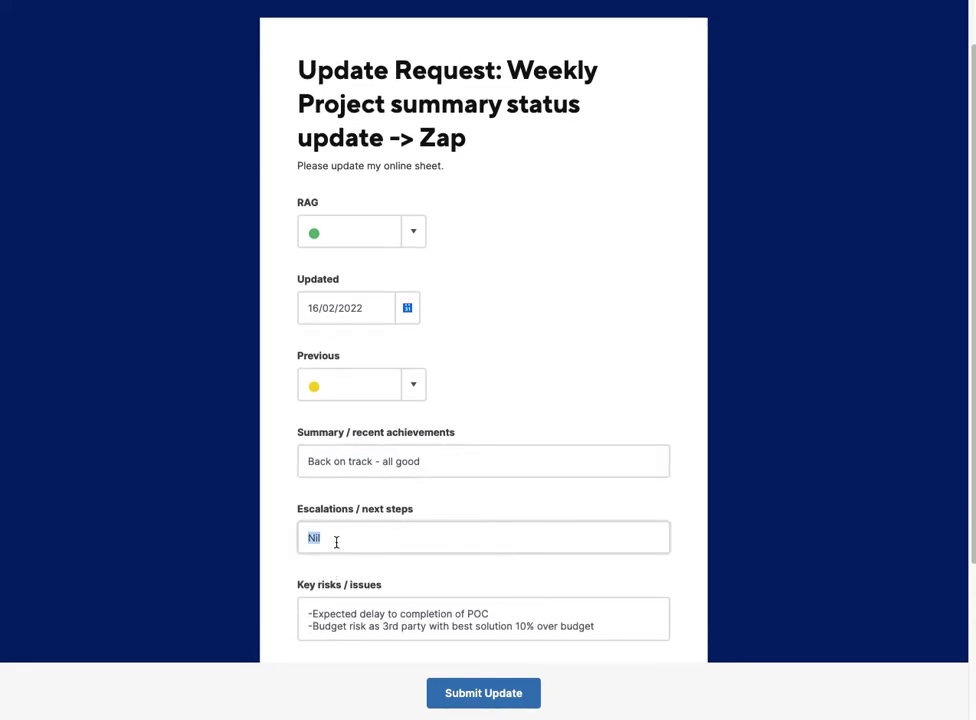
text(Key stakeh)
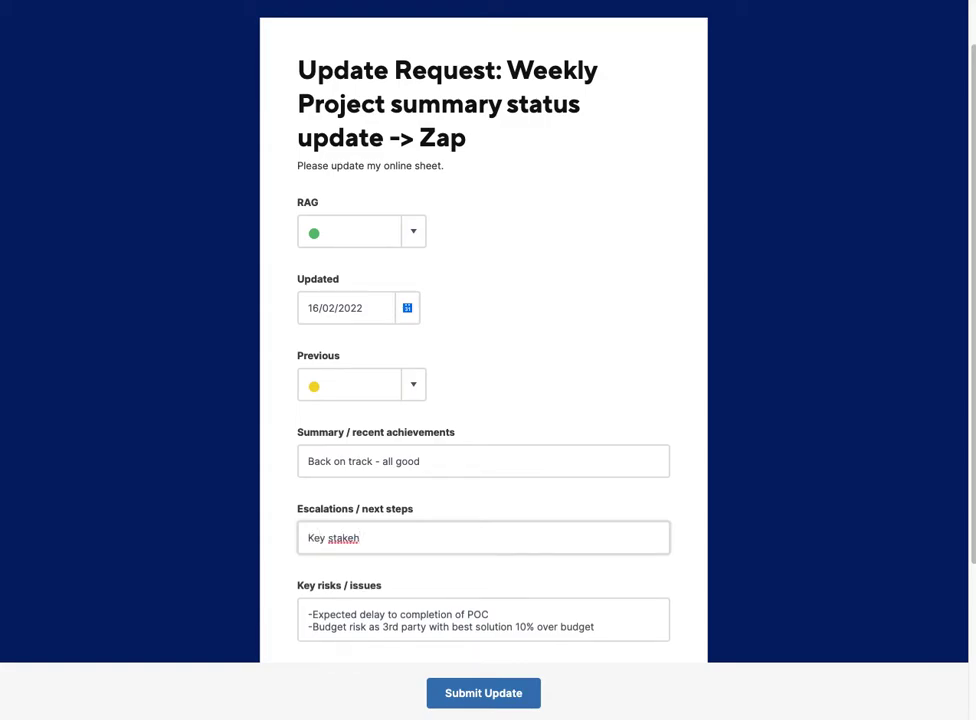
text(older meeting next week to si)
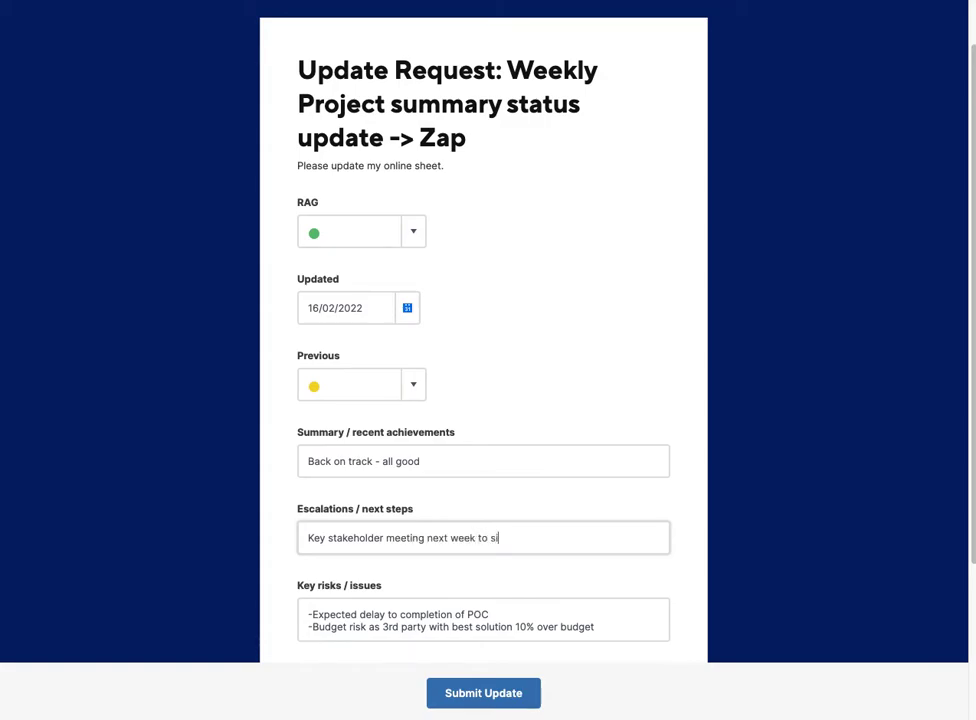
text(gn off)
Delete the expected POC delay risk line and submit the update
scroll(340, 520, down, 2)
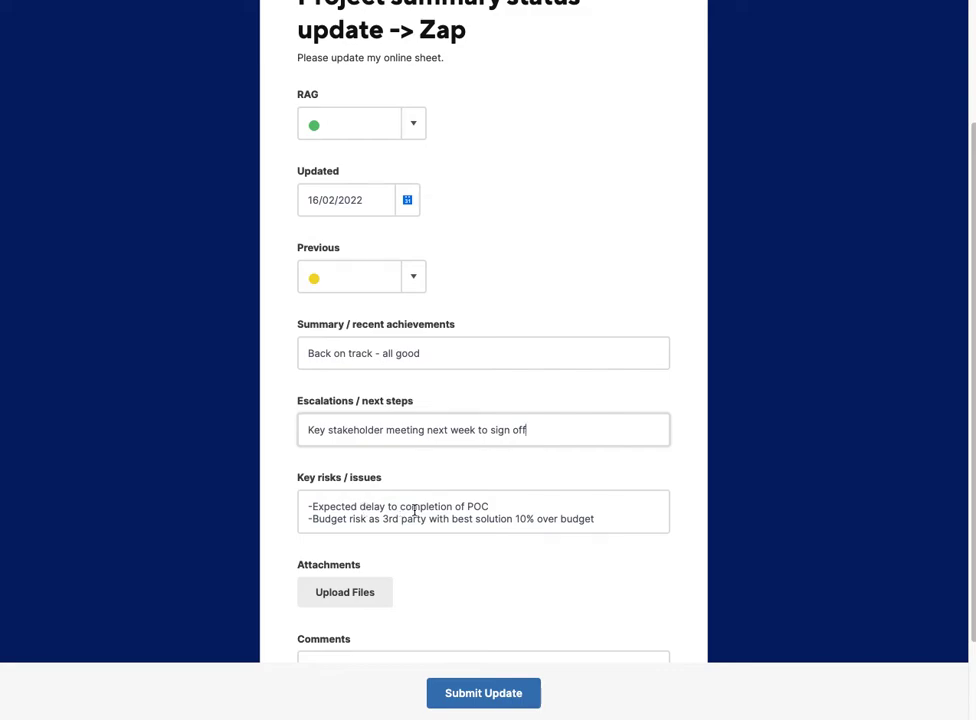
click(508, 506)
drag(508, 506, 305, 503)
key(BackSpace)
scroll(342, 549, down, 1)
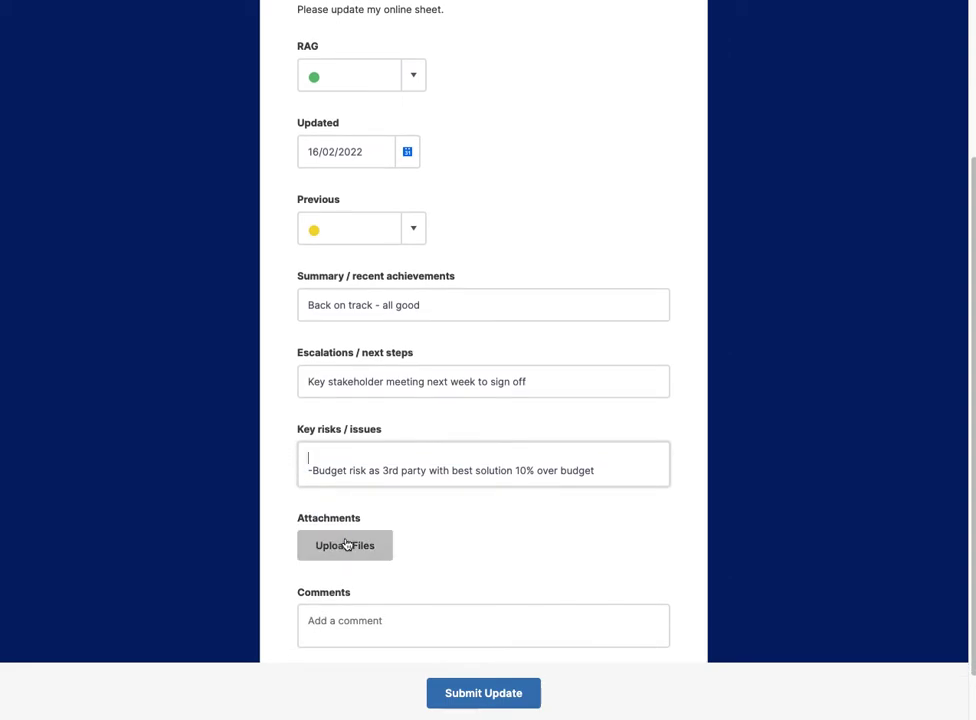
scroll(345, 544, down, 2)
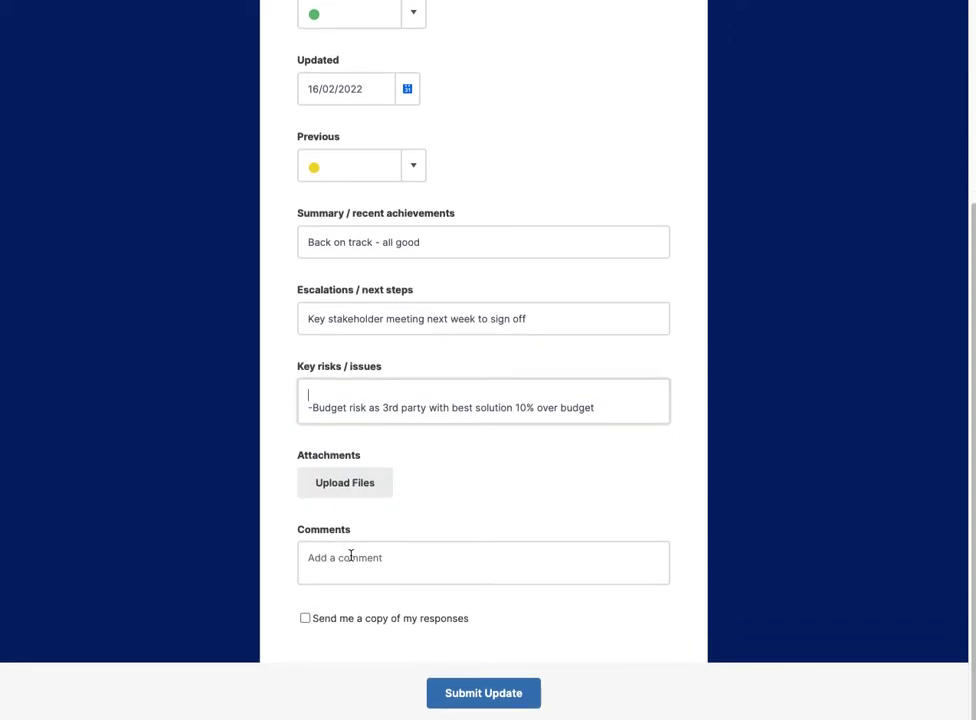
click(455, 704)
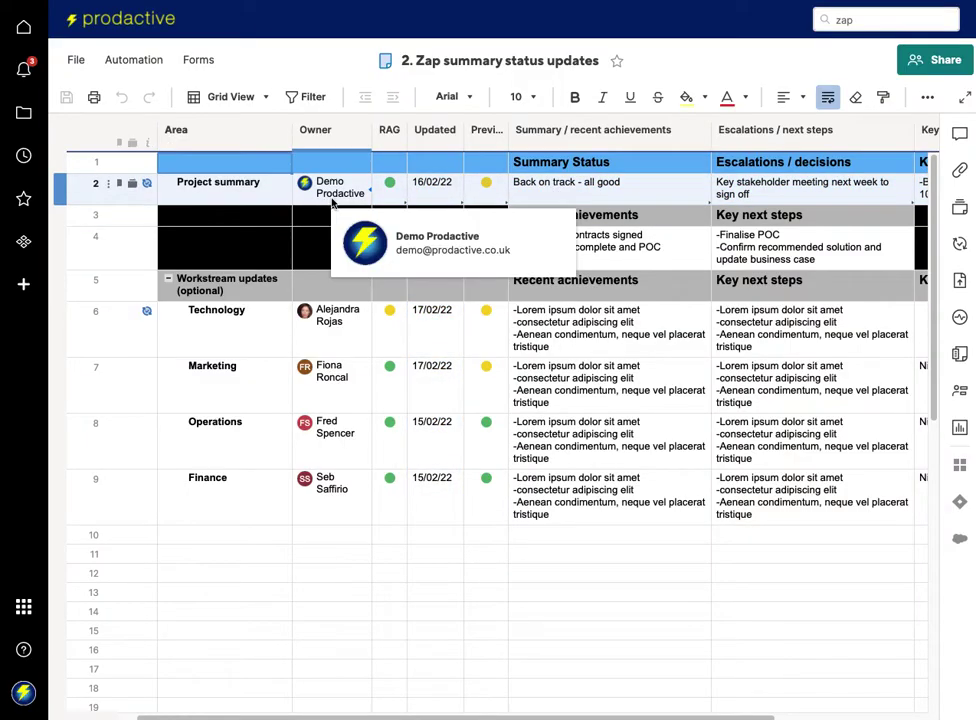
Scroll across row 2 of the '2. Zap summary status updates' sheet to verify the submitted values
scroll(567, 209, right, 2)
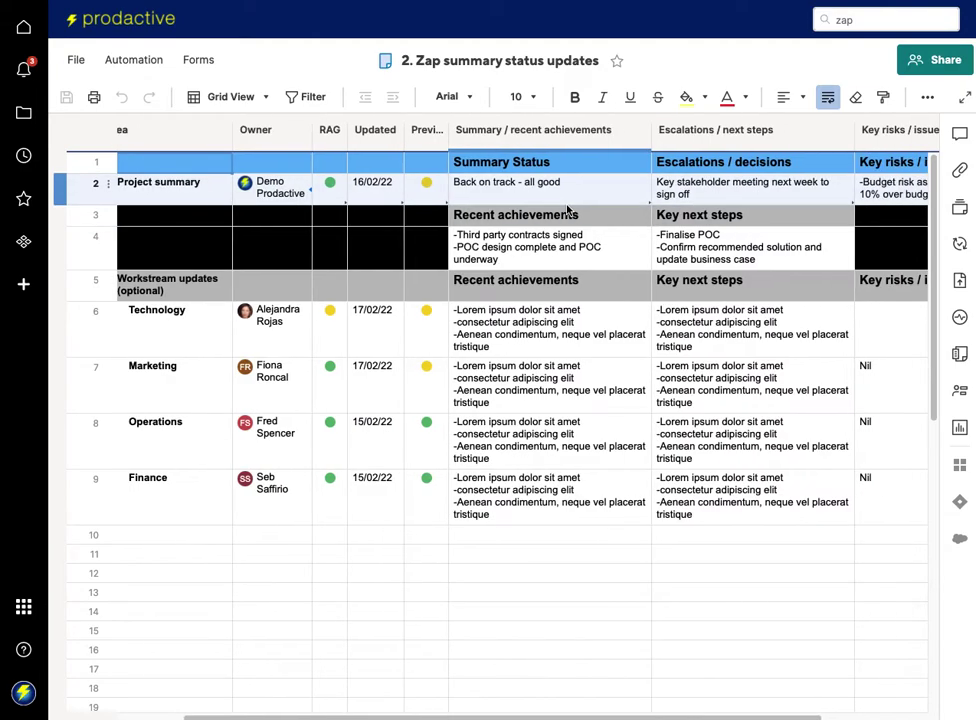
scroll(400, 200, left, 2)
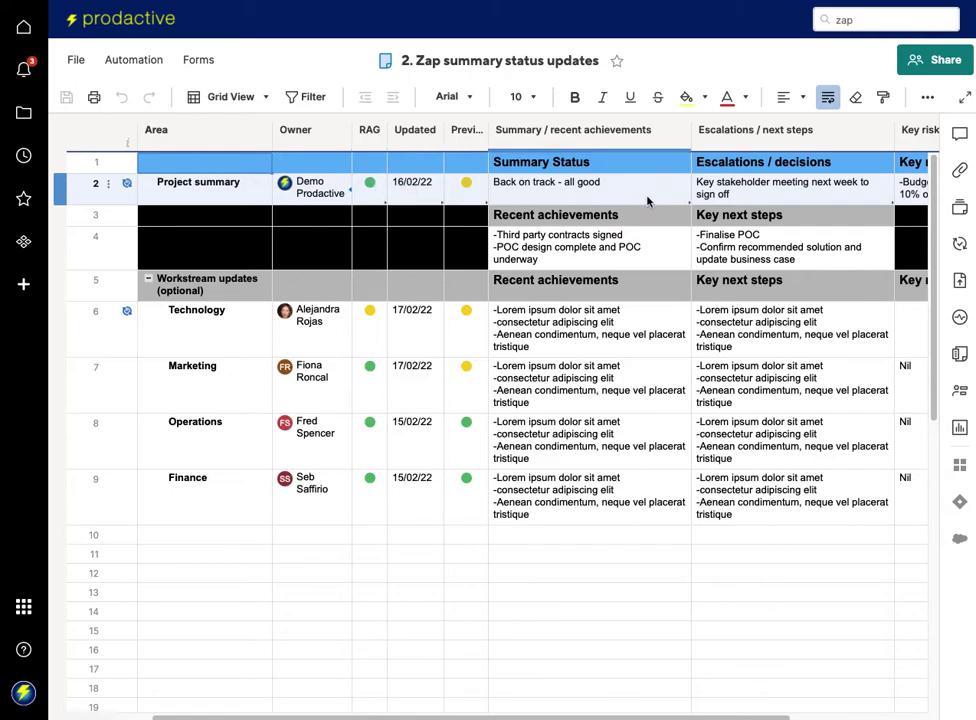
scroll(755, 207, right, 4)
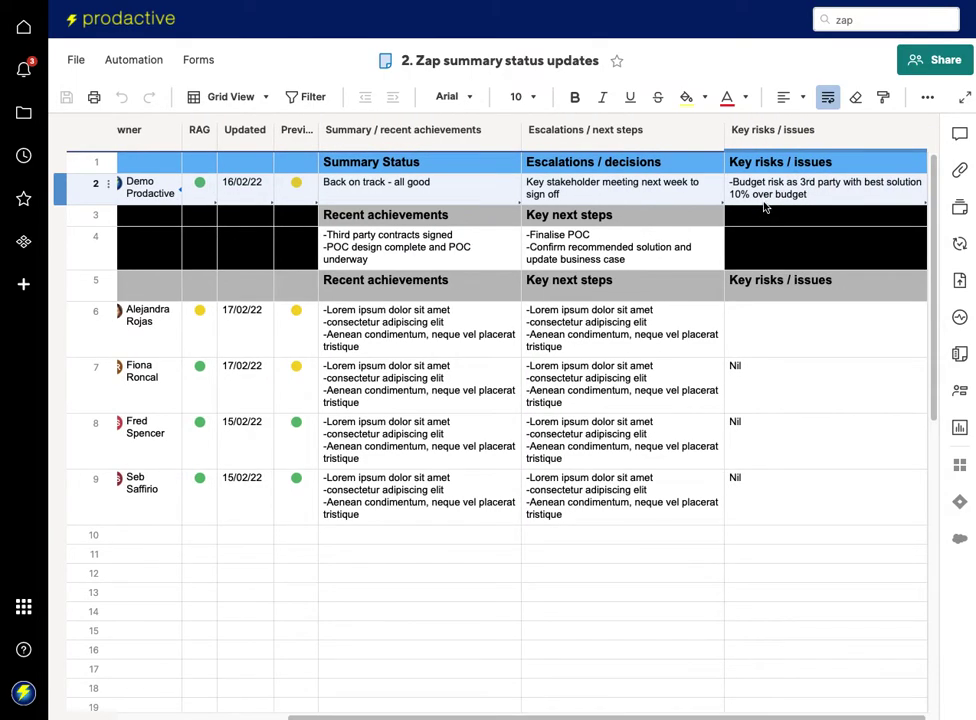
scroll(768, 205, left, 1)
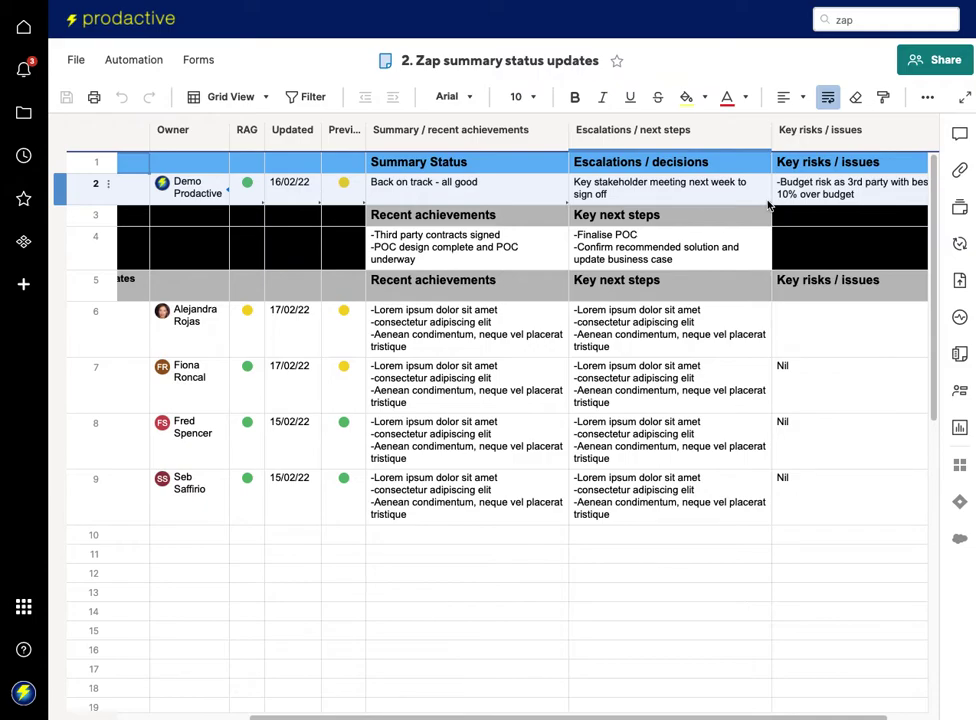
scroll(687, 235, left, 1)
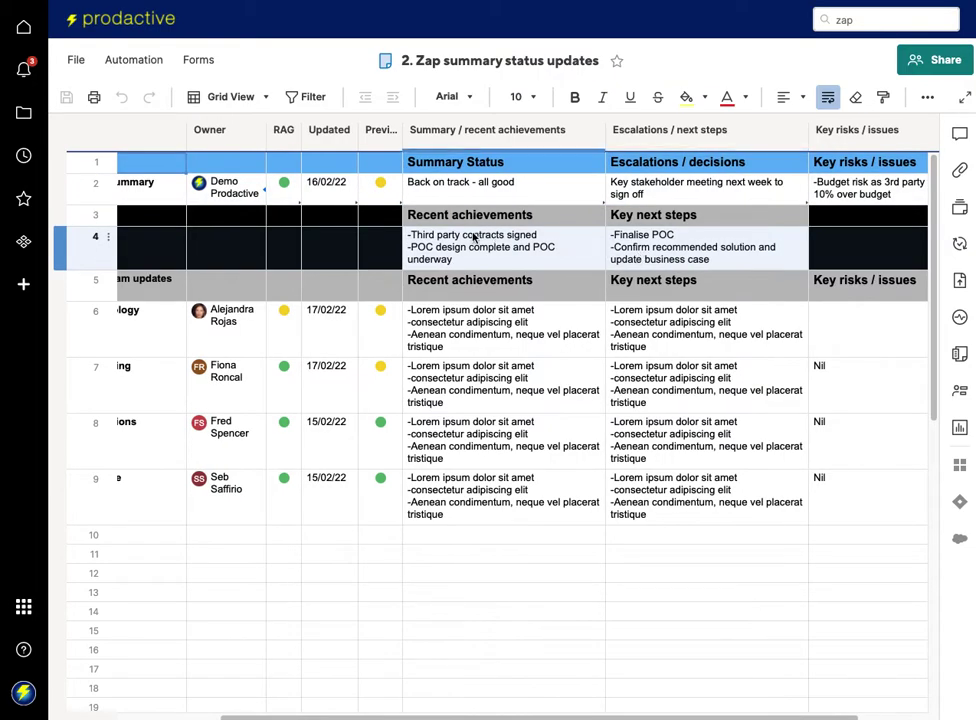
scroll(360, 195, left, 2)
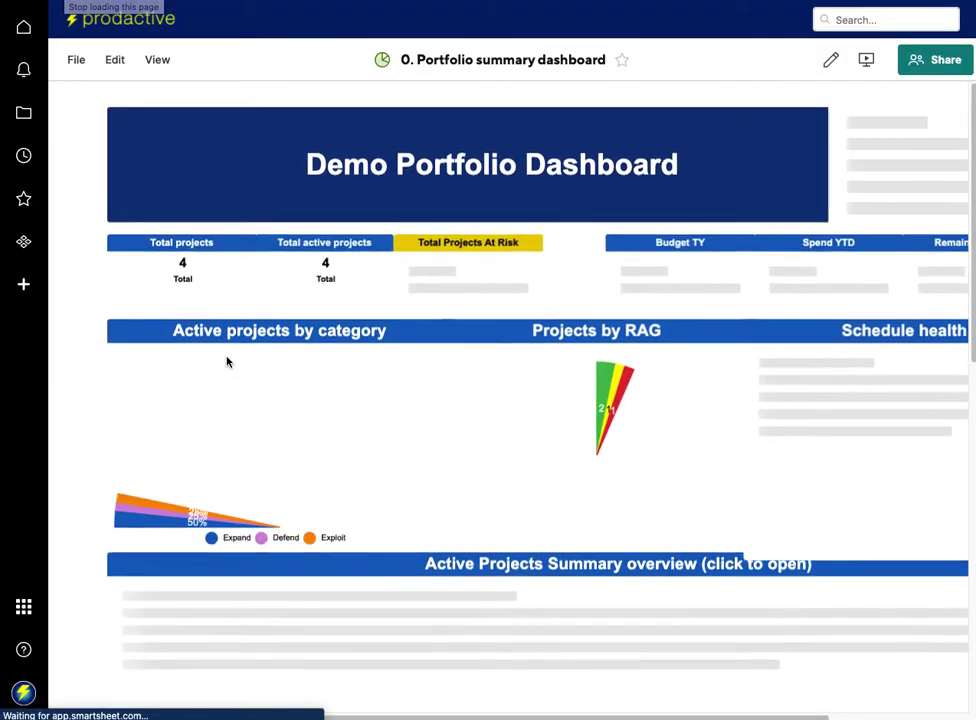
Scroll down the reloaded dashboard to the Active Projects Summary overview
scroll(286, 537, down, 3)
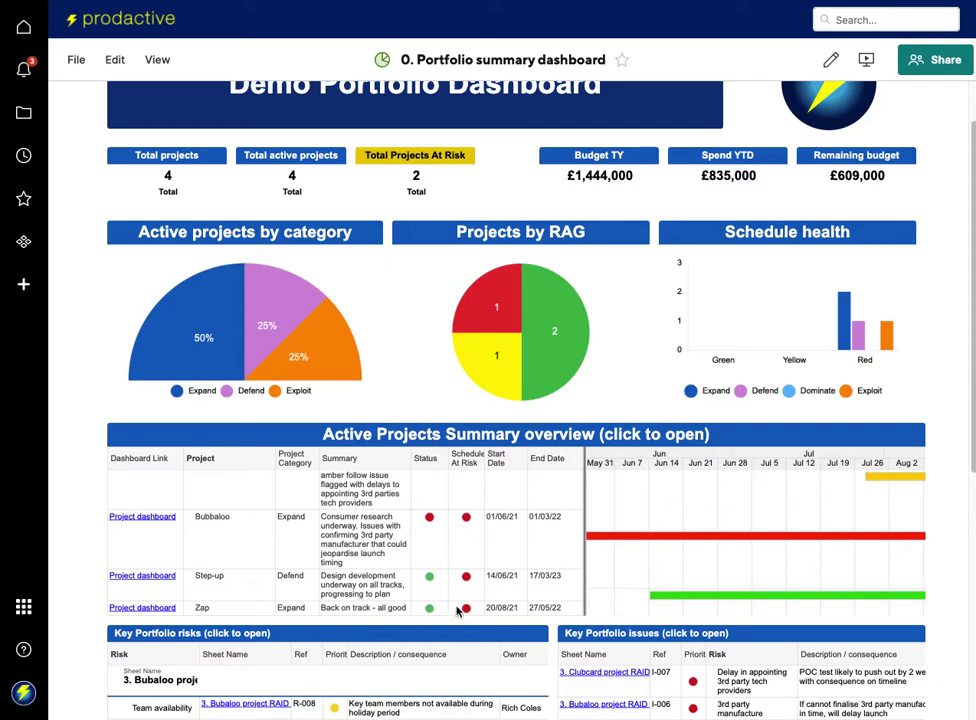
scroll(381, 604, down, 1)
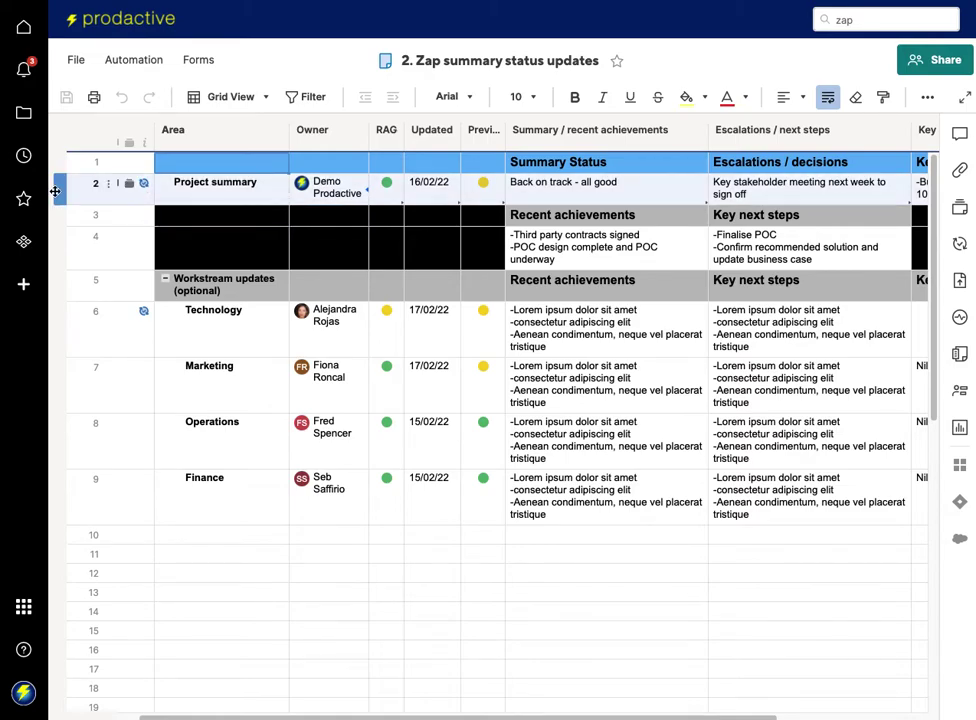
Bring up the context menu for row 2, the Project summary row
right_click(55, 191)
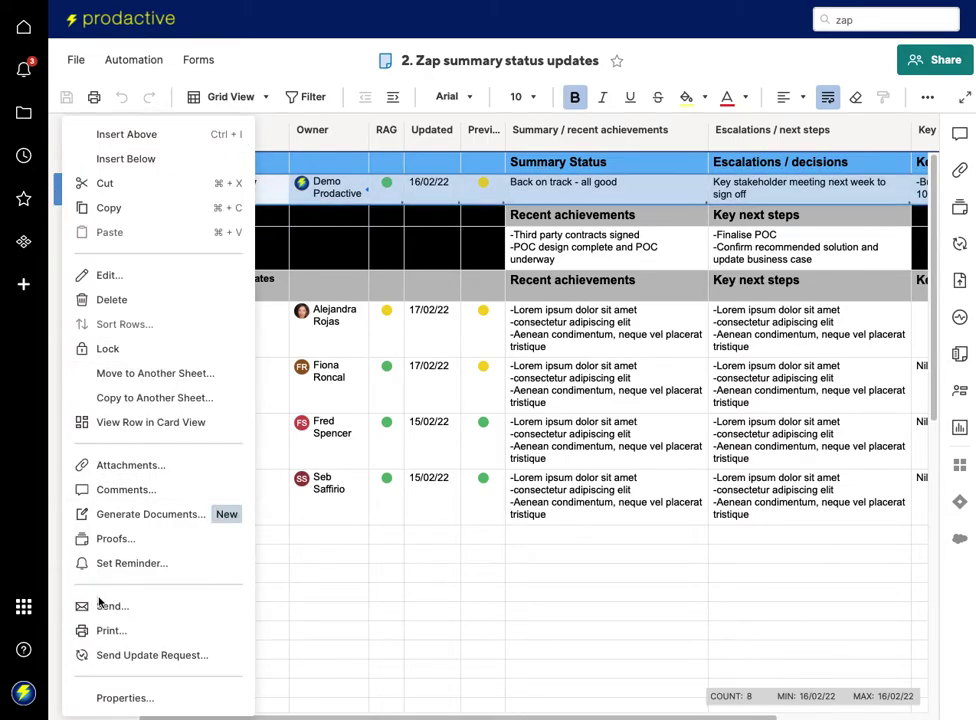
Start a Send Update Request for the Project summary row with the demo contact as recipient
click(110, 655)
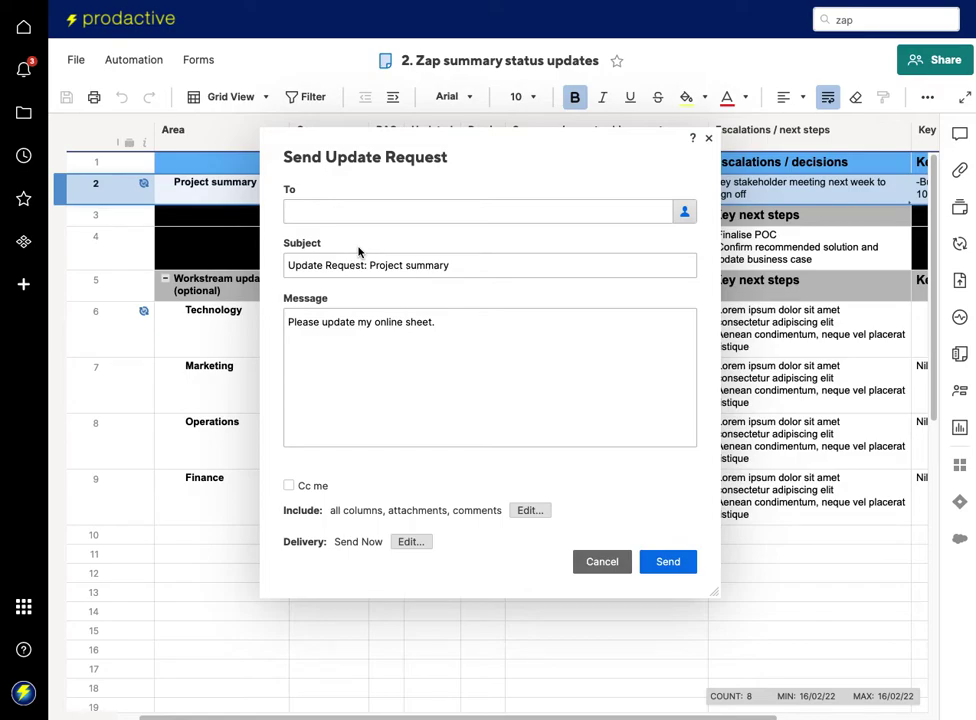
text(demo)
click(379, 252)
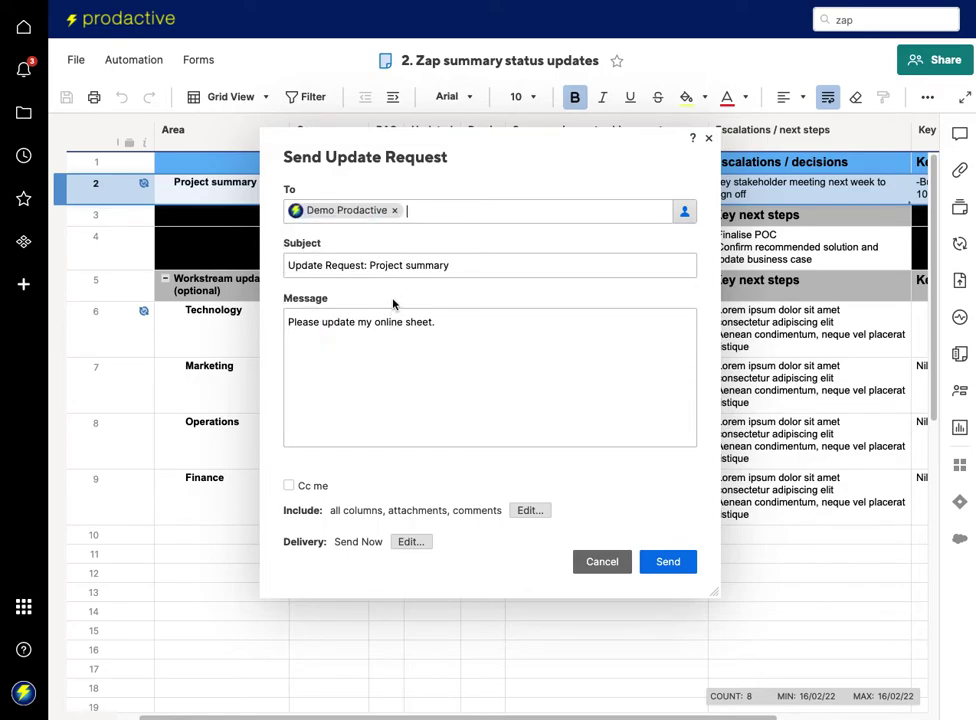
click(521, 511)
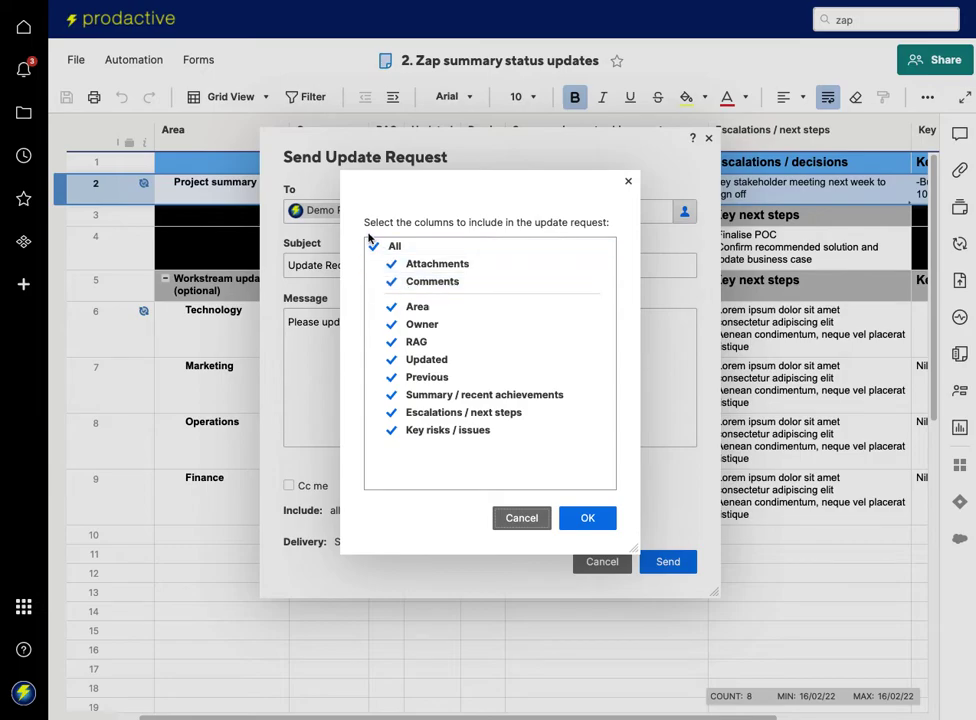
Untick All, then include only RAG, Updated, Previous, Summary, Escalations and Key risks columns
click(370, 245)
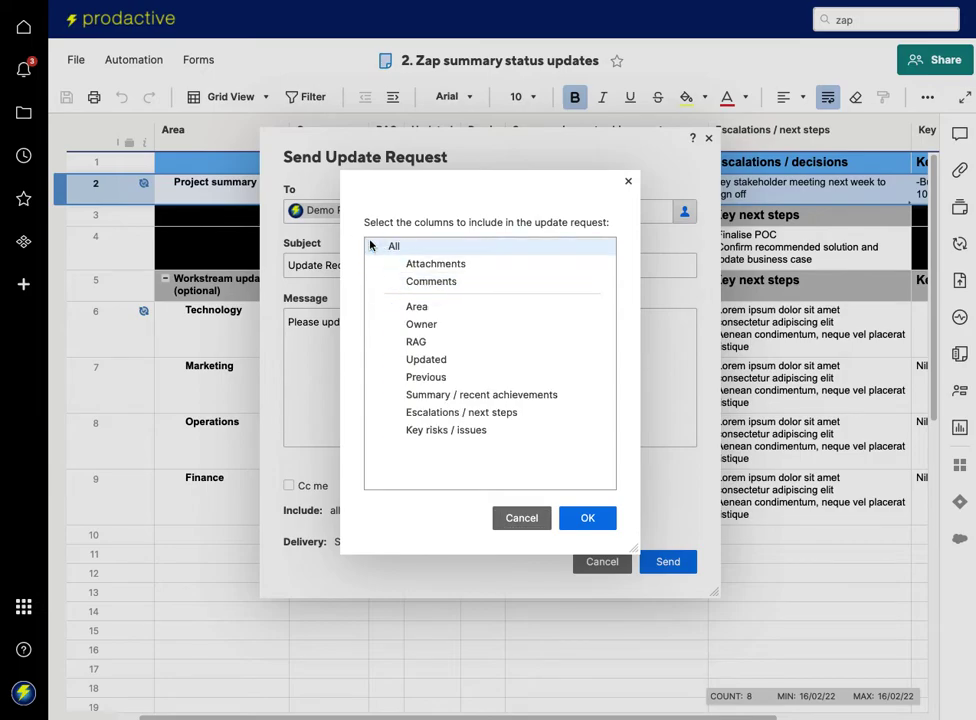
click(389, 342)
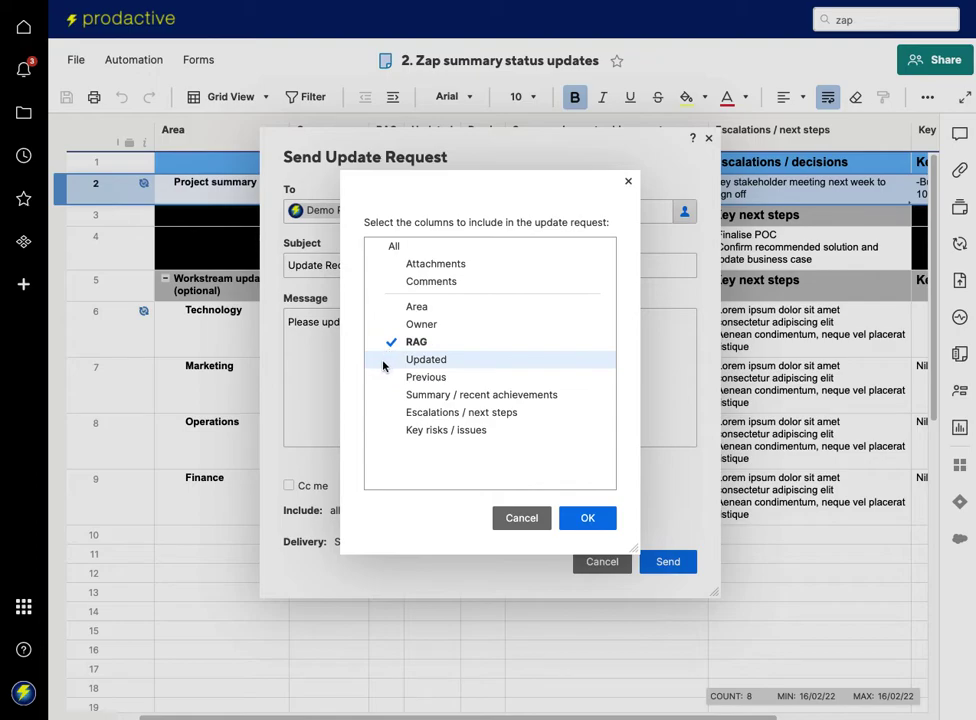
click(384, 363)
click(390, 377)
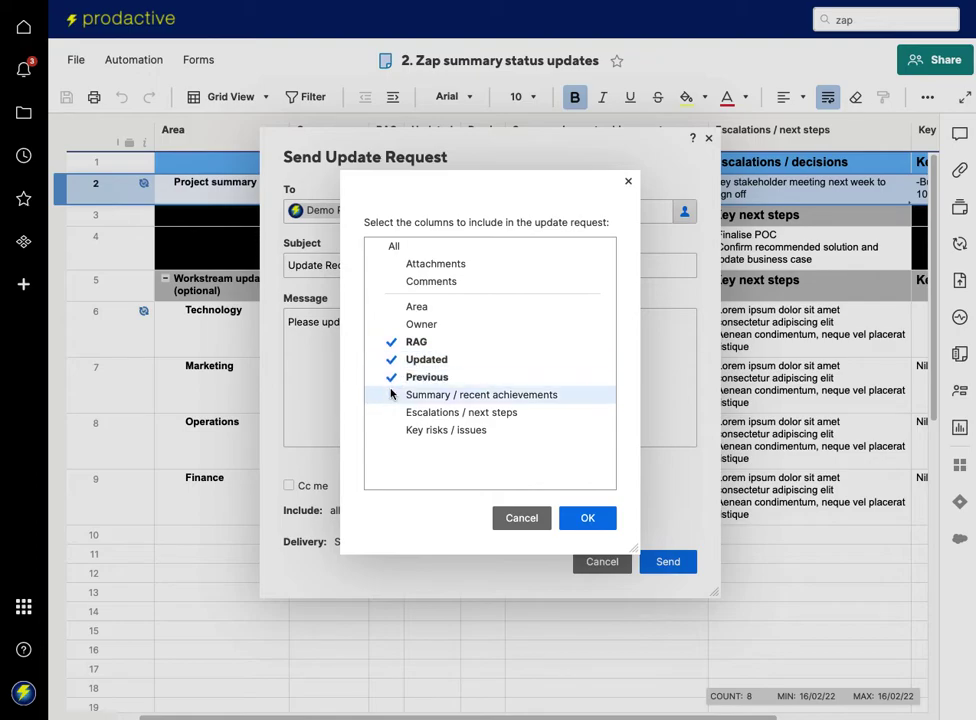
click(391, 395)
click(391, 412)
click(391, 430)
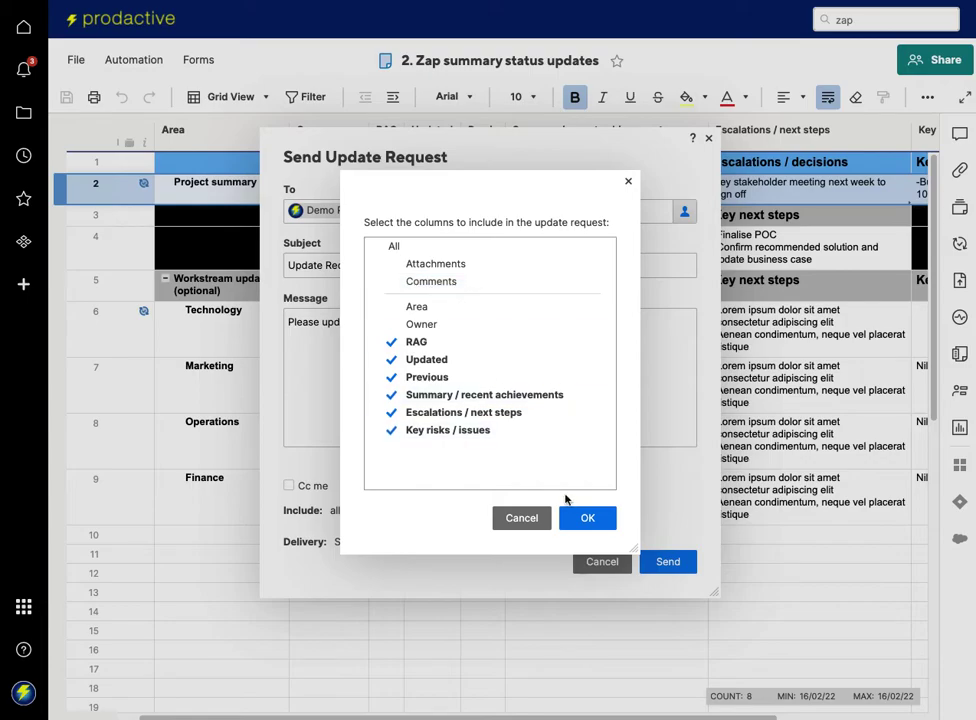
click(586, 520)
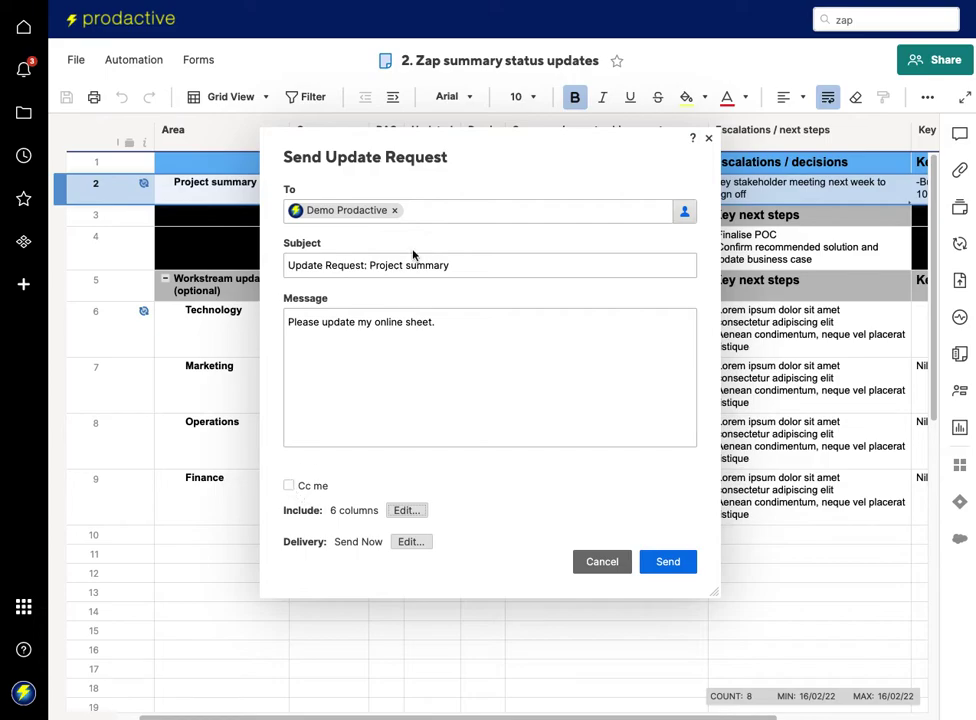
Change the subject to 'Weekly status update request → Project Zap'
triple_click(360, 265)
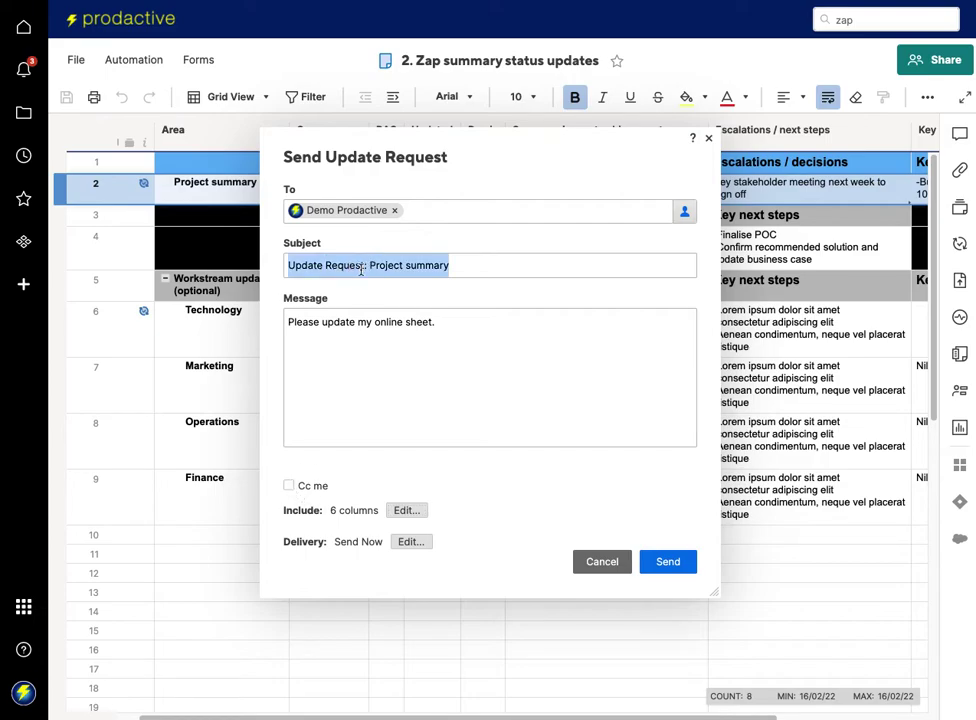
text(Weekly )
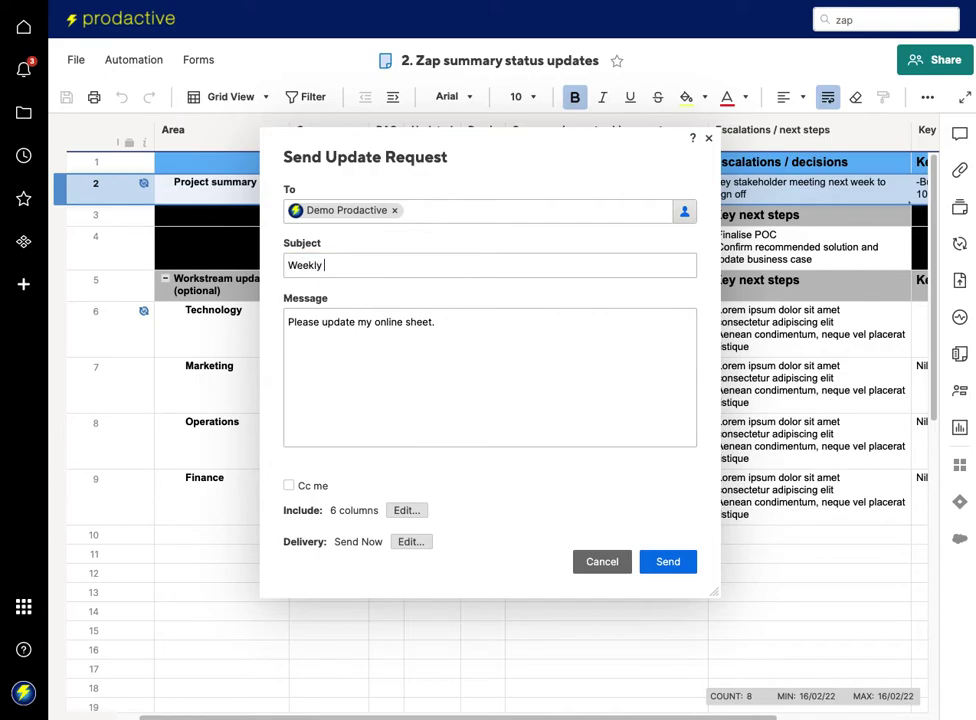
text(status update reques)
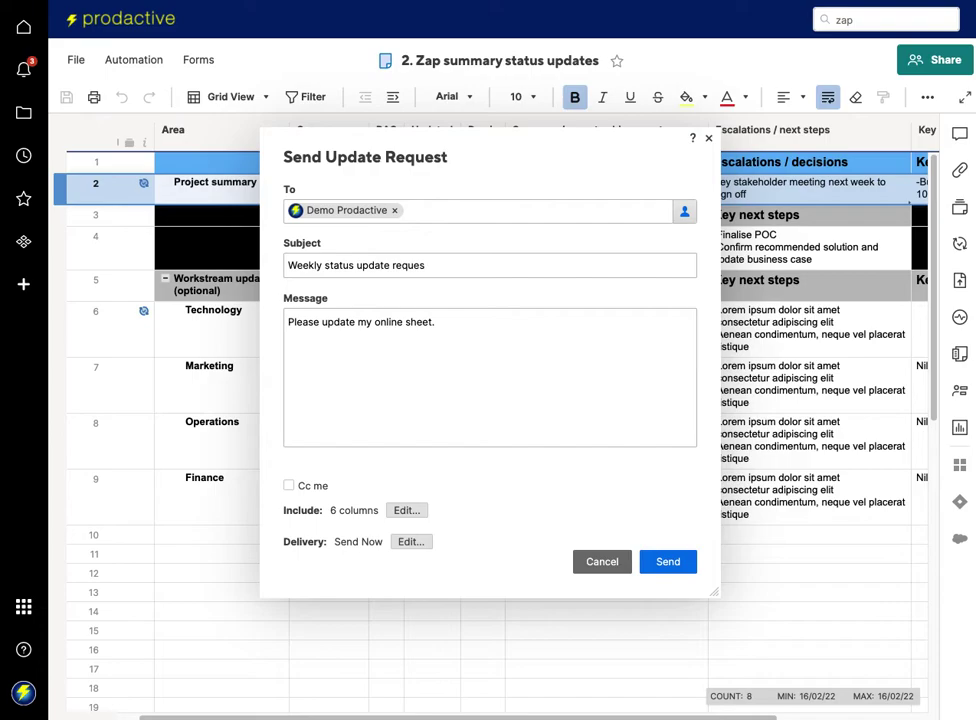
text(t → Prokject Zap)
click(461, 266)
key(BackSpace)
Replace the message's final full stop with ' - many thanks'
triple_click(441, 333)
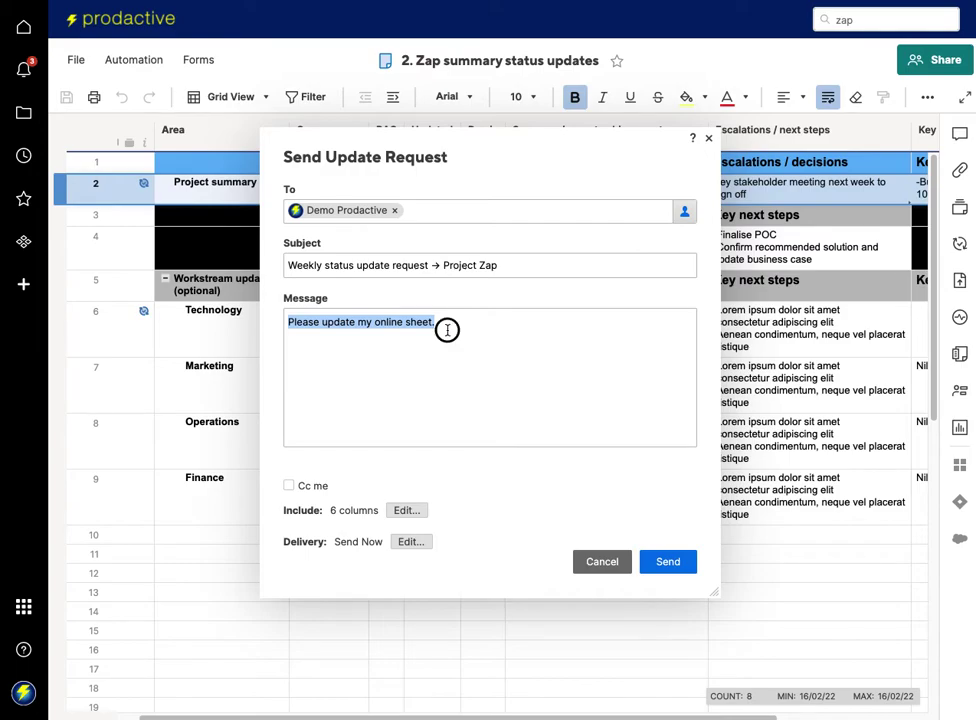
click(447, 330)
key(BackSpace)
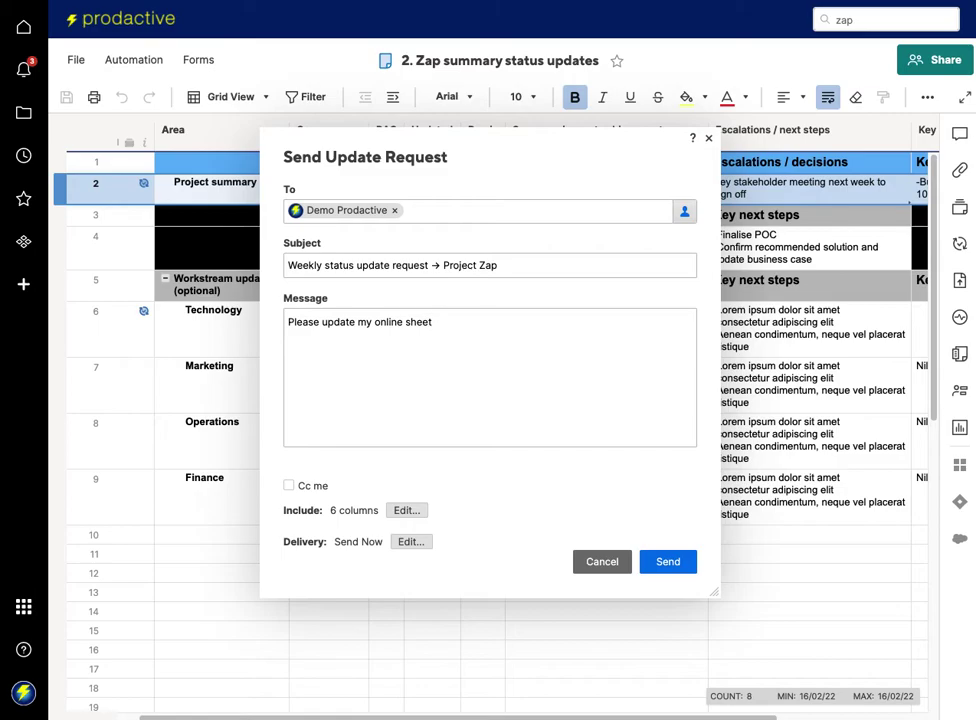
text(- many thanks!)
click(409, 541)
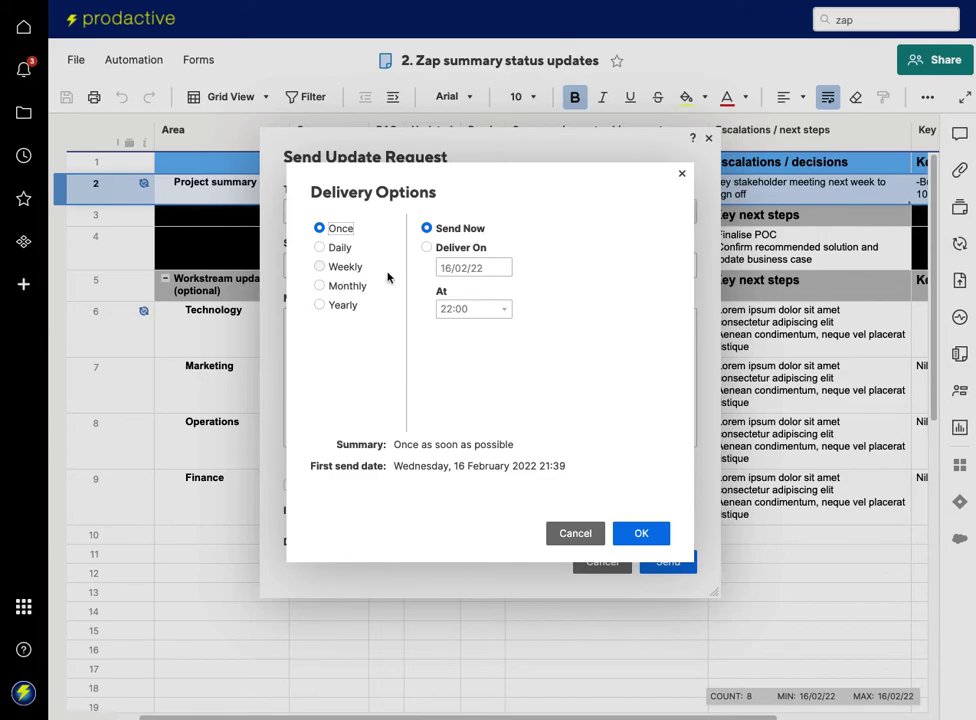
Set delivery to Weekly on F at 13:00 from 18 February, then confirm and schedule it
click(320, 267)
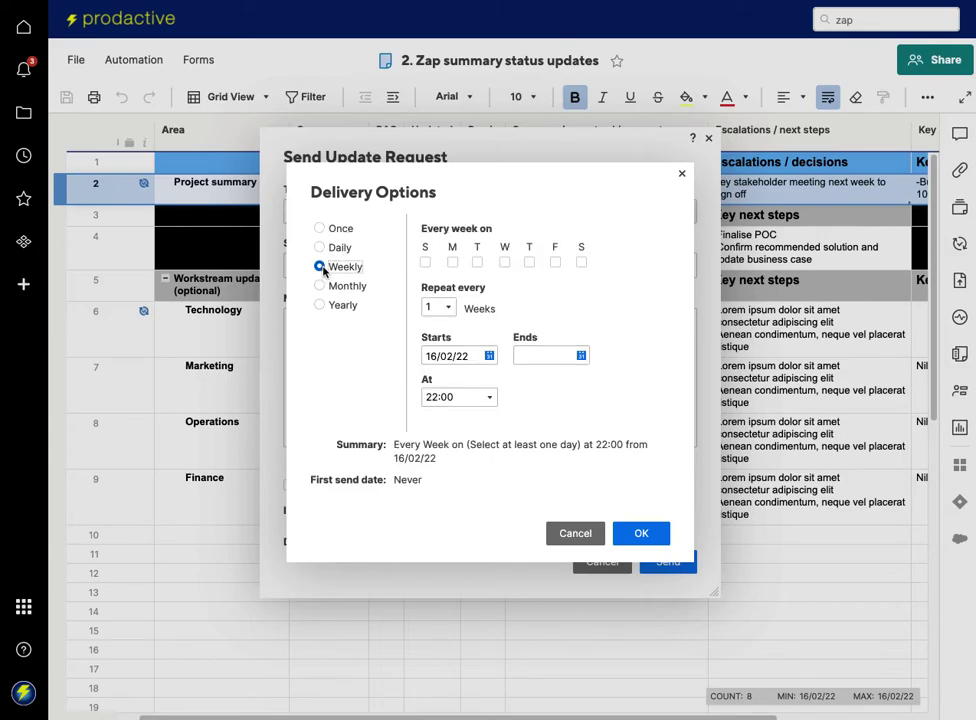
click(554, 262)
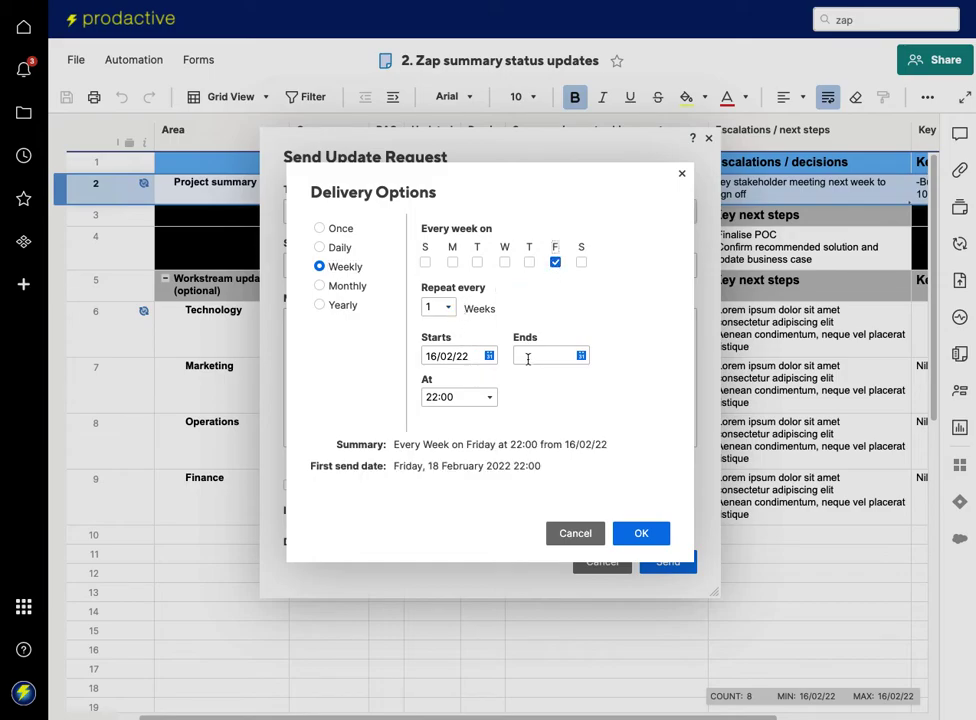
click(489, 397)
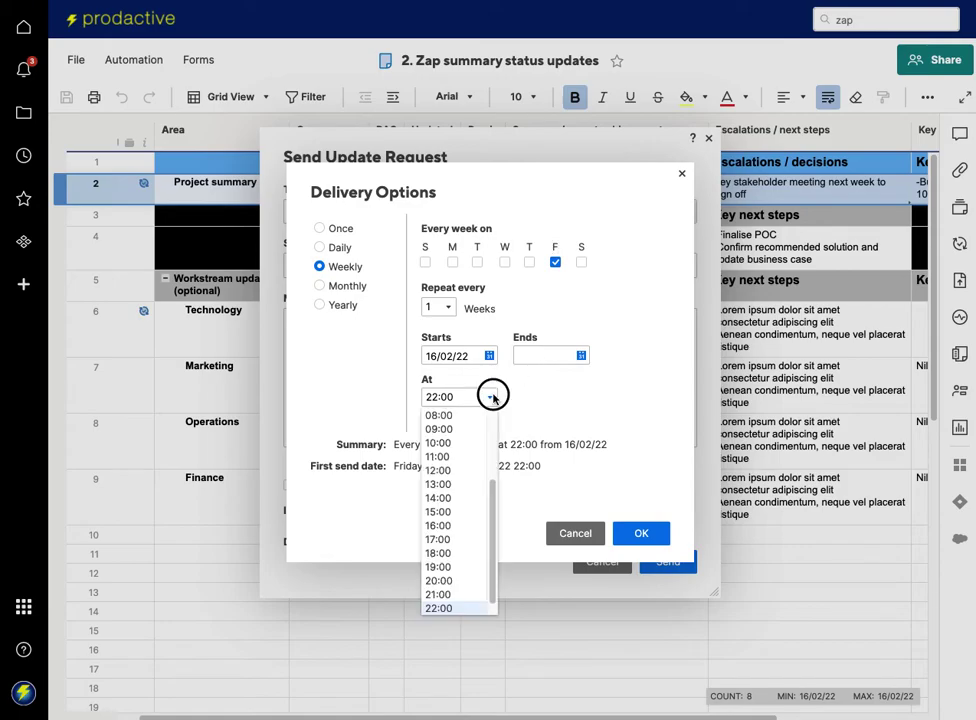
click(449, 485)
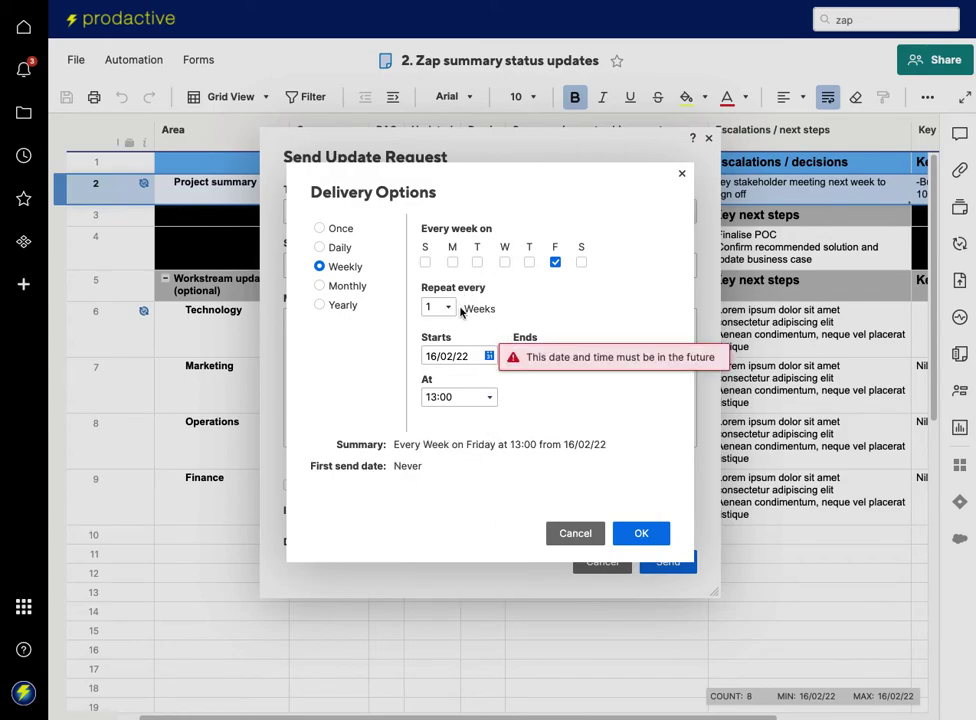
click(489, 356)
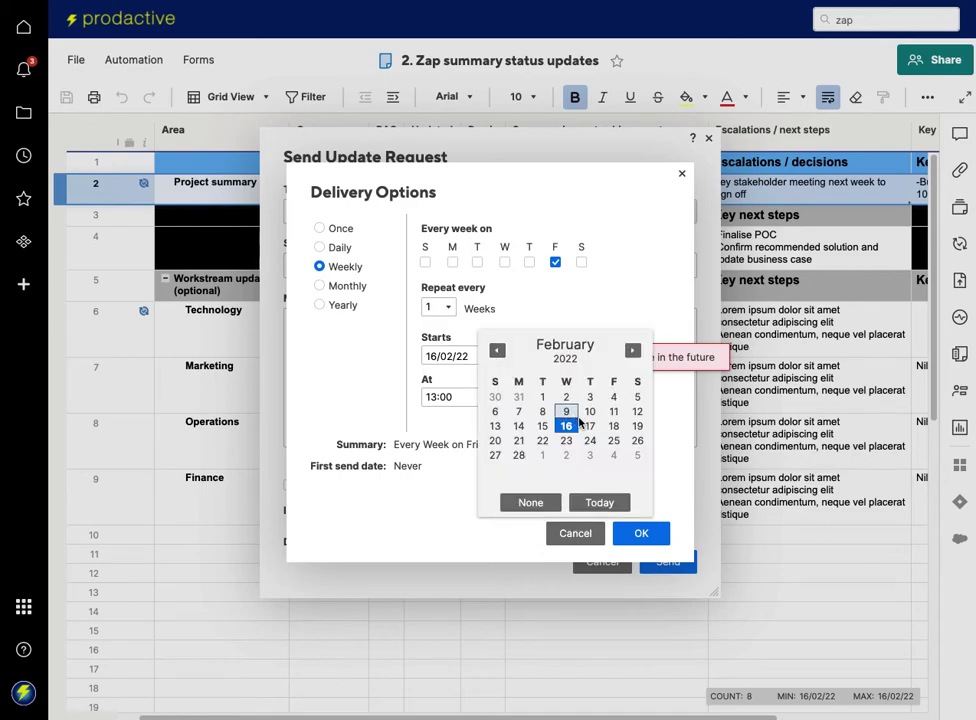
click(613, 426)
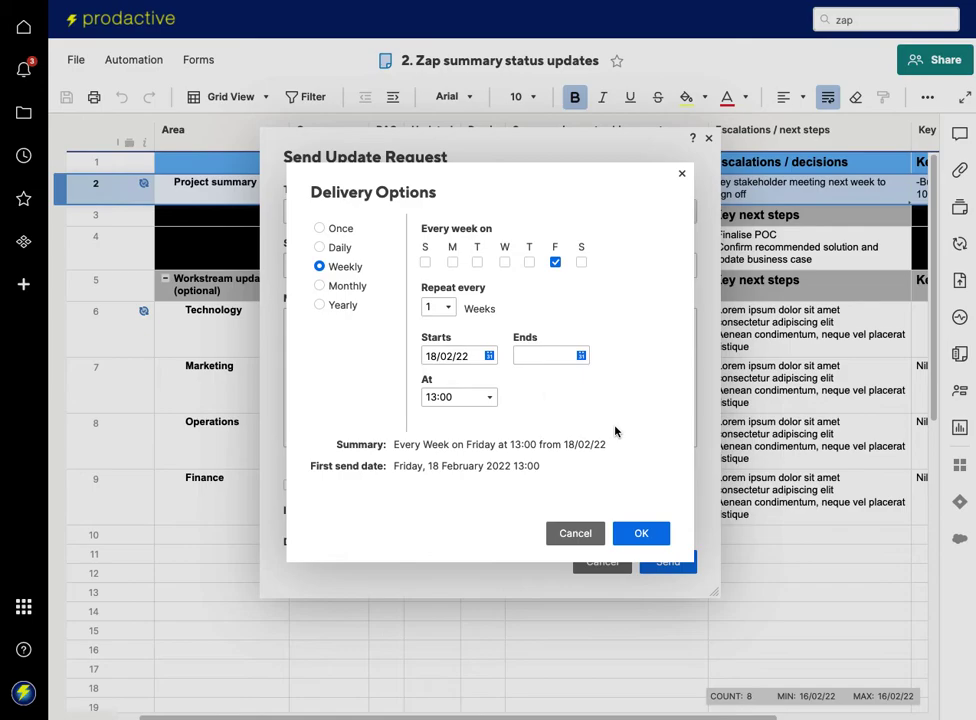
click(662, 535)
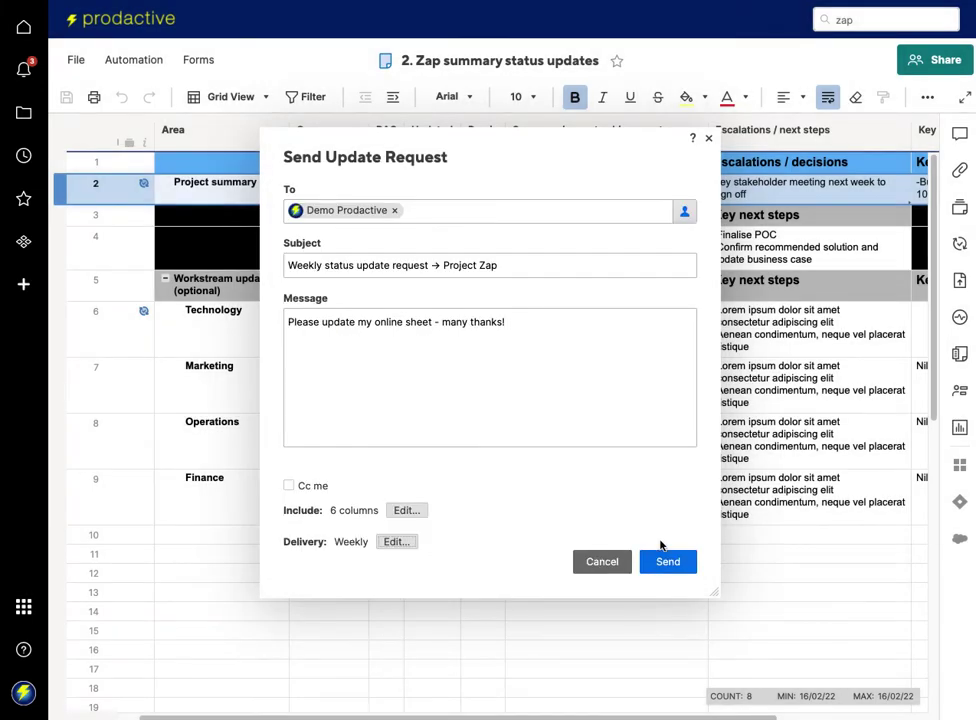
click(662, 560)
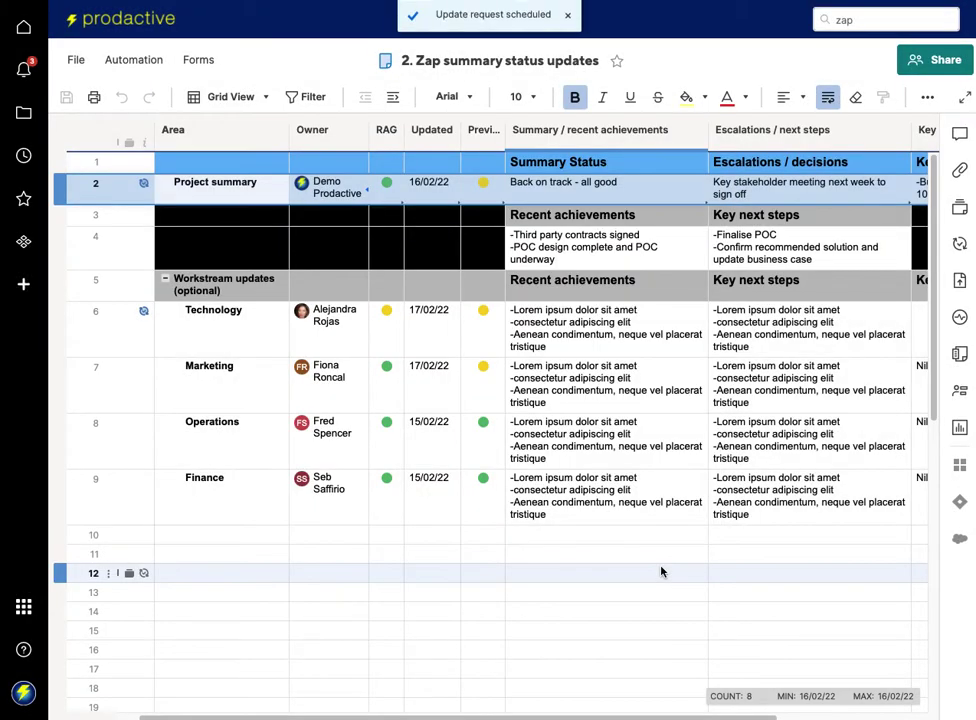
Delete the new duplicate scheduled request from row 2's update requests, leaving the weekly one dated 18/02/22
click(145, 182)
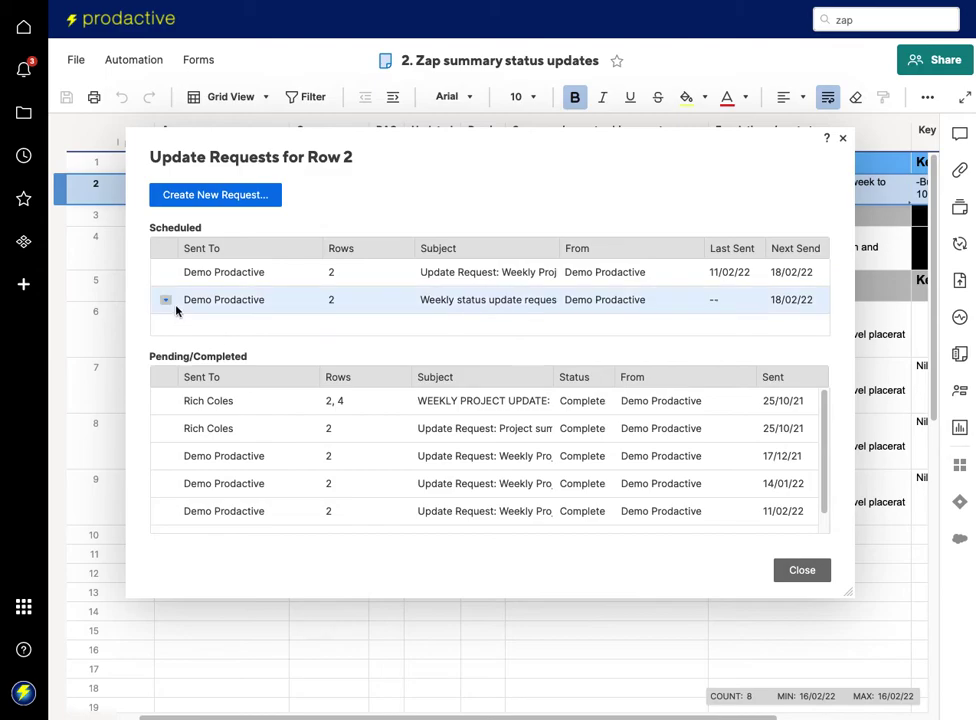
click(166, 300)
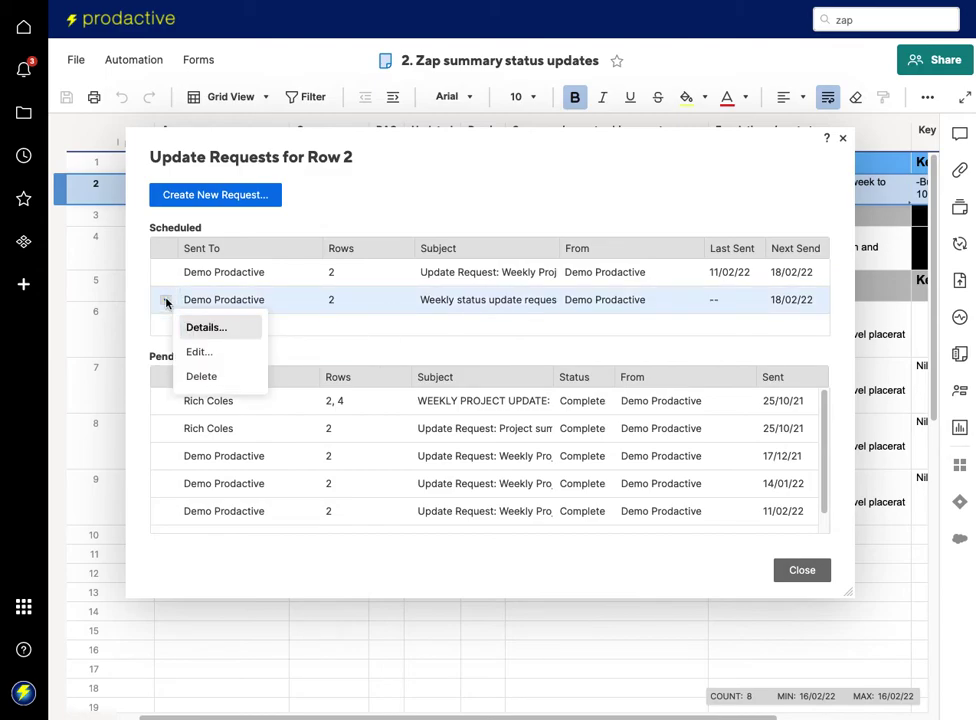
click(193, 376)
click(610, 421)
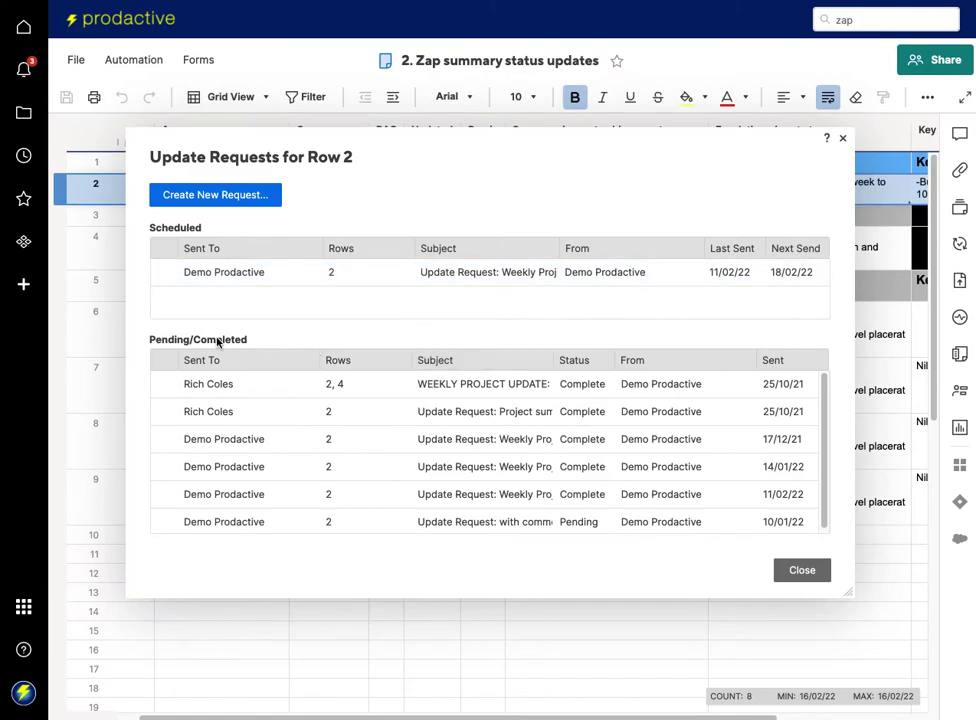
mouse_move(227, 277)
click(804, 571)
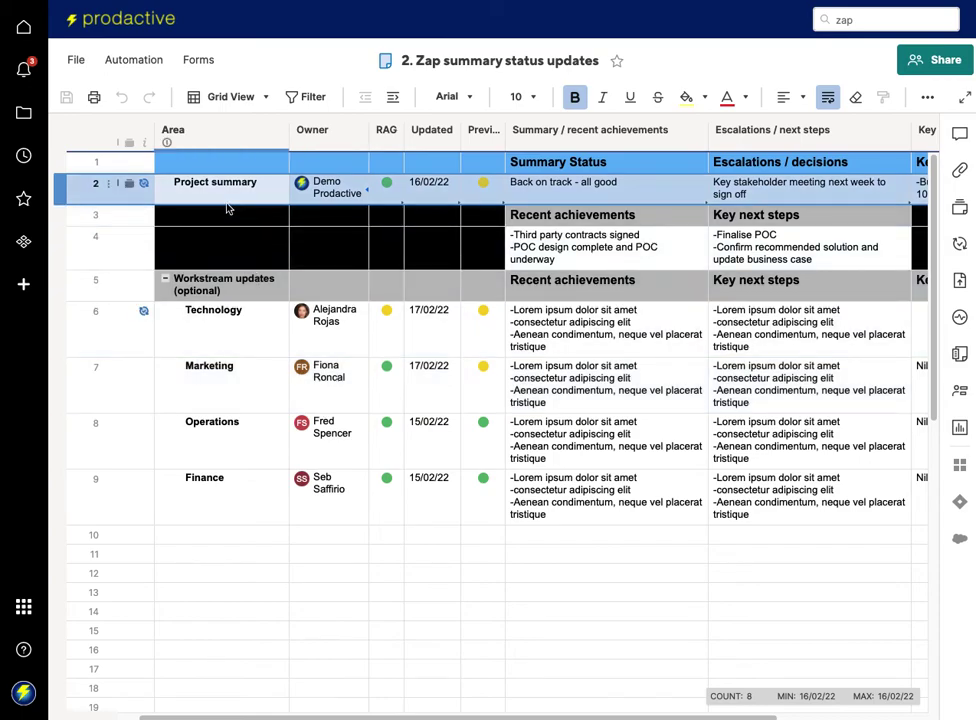
Browse the action list of a new untitled workflow from Automation, then cancel it unsaved
click(143, 62)
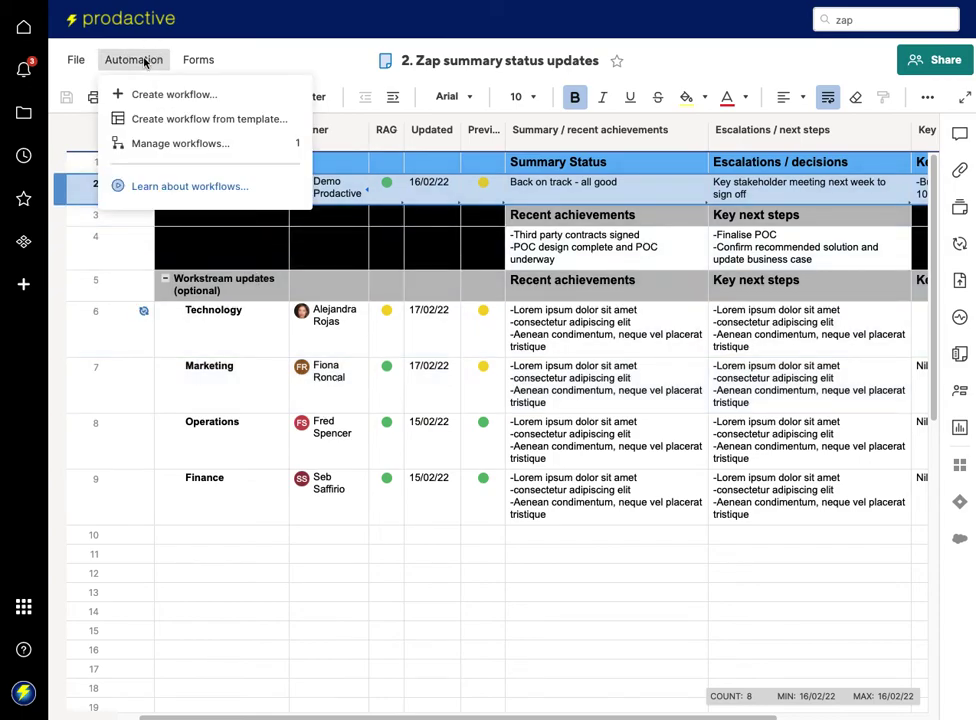
click(180, 101)
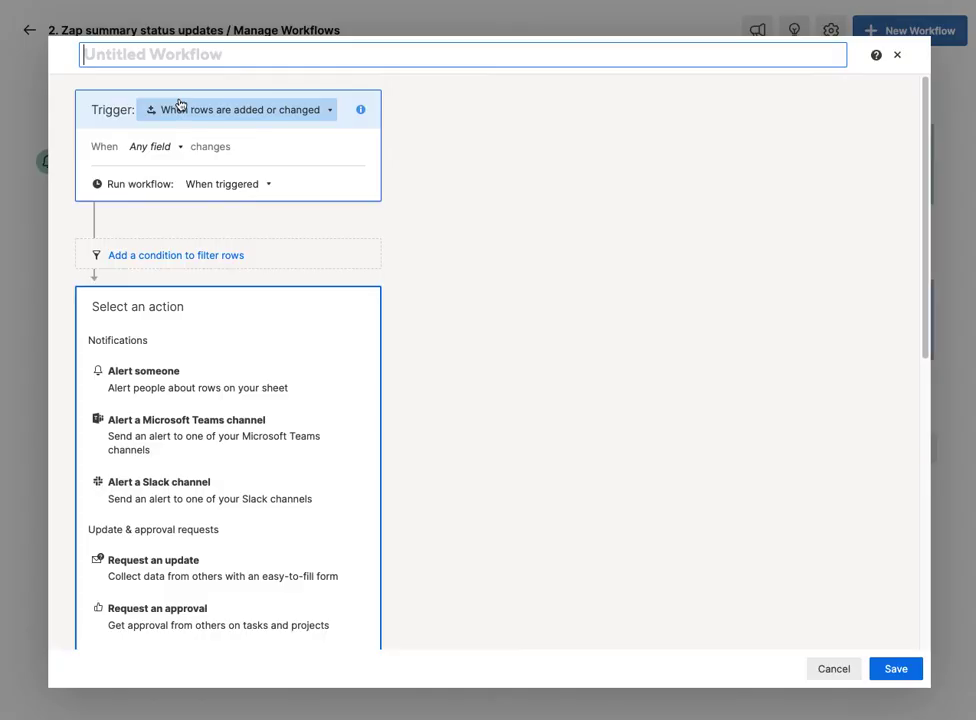
scroll(198, 458, down, 3)
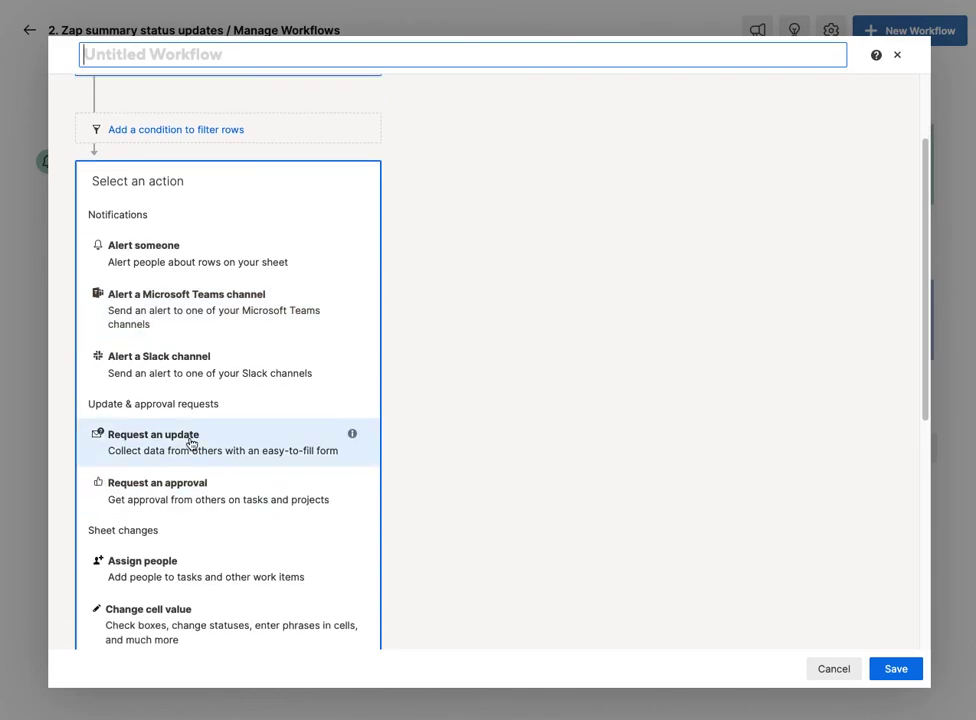
click(820, 669)
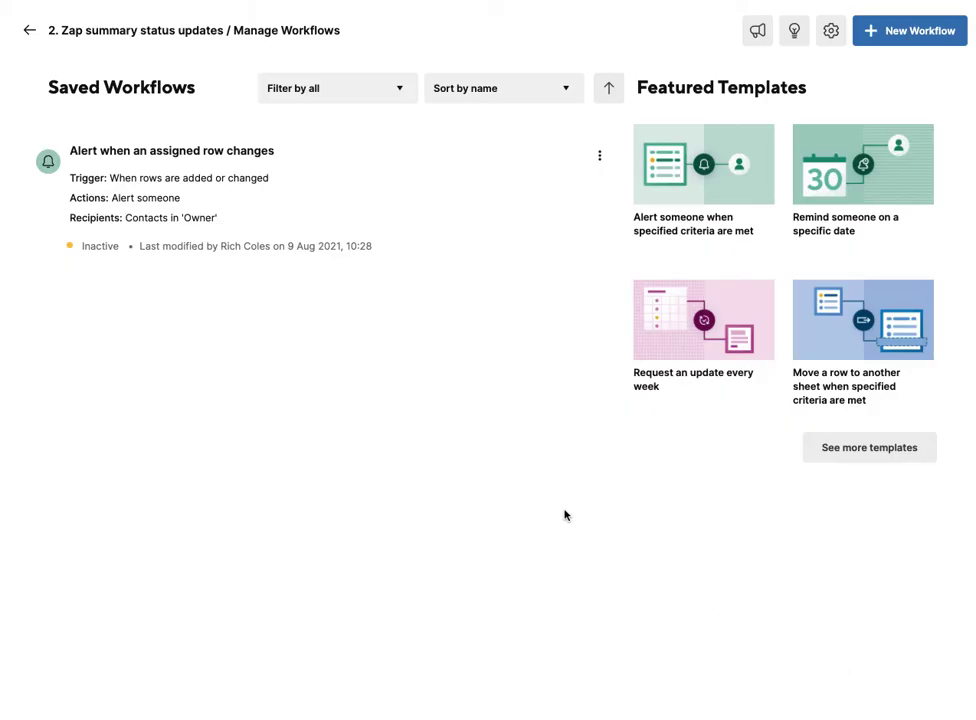
Go back from Manage Workflows to the '2. Zap summary status updates' sheet
click(29, 31)
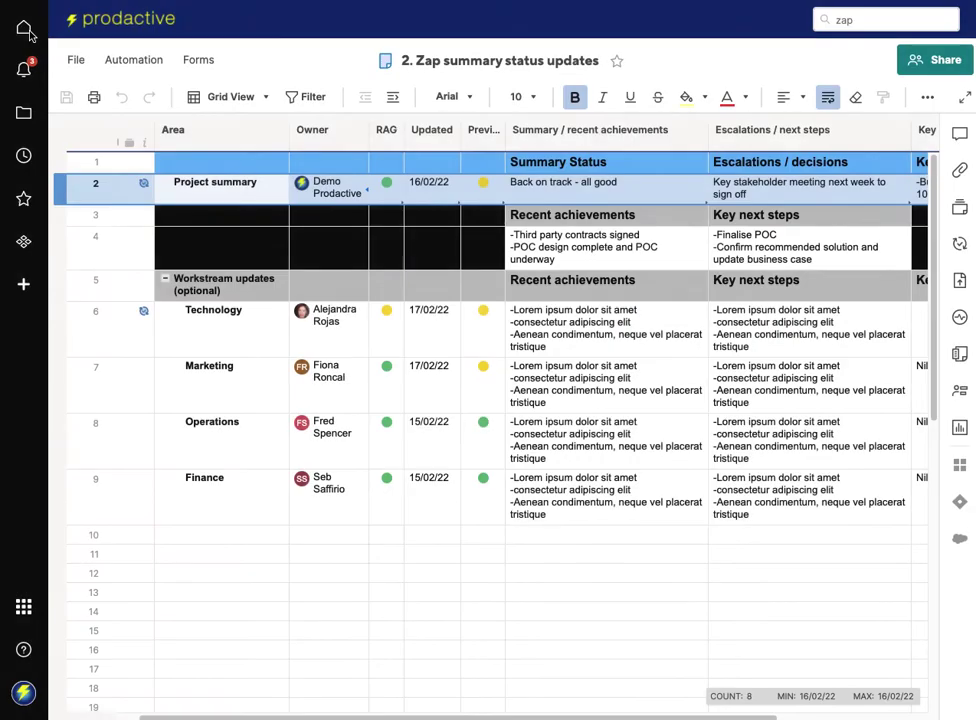